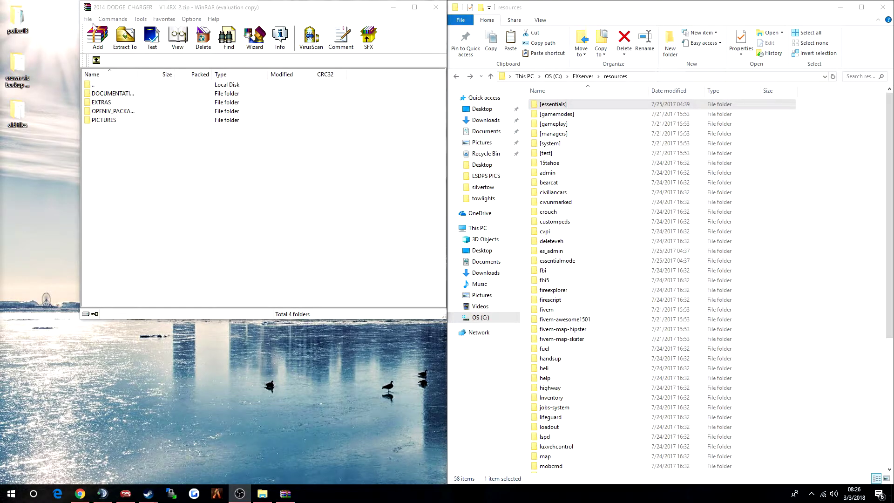
Open the Dodge Charger archive's OPENIV_PACKAGE_INSTALLER folder and bring the Charger mod page forward
click(118, 113)
double_click(118, 112)
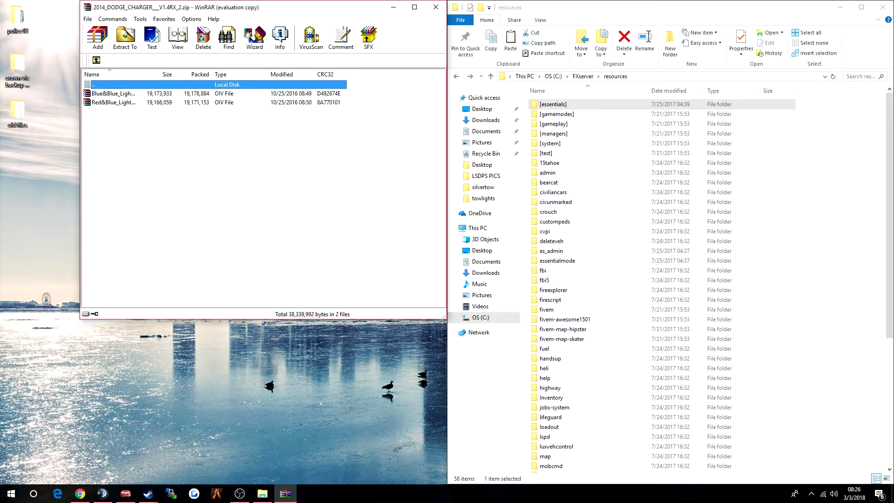
click(80, 494)
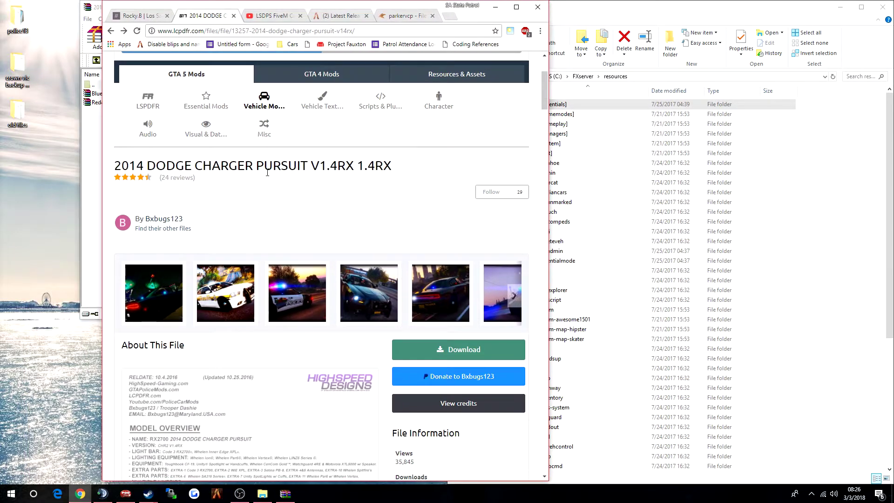
Scroll the LCPDFR Charger page, then move the browser aside to uncover WinRAR
scroll(315, 189, down, 1)
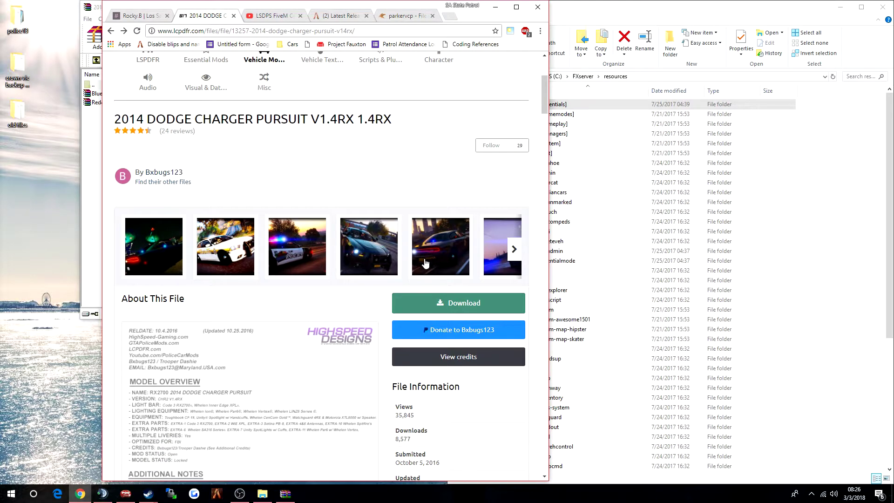
drag(469, 20, 0, 25)
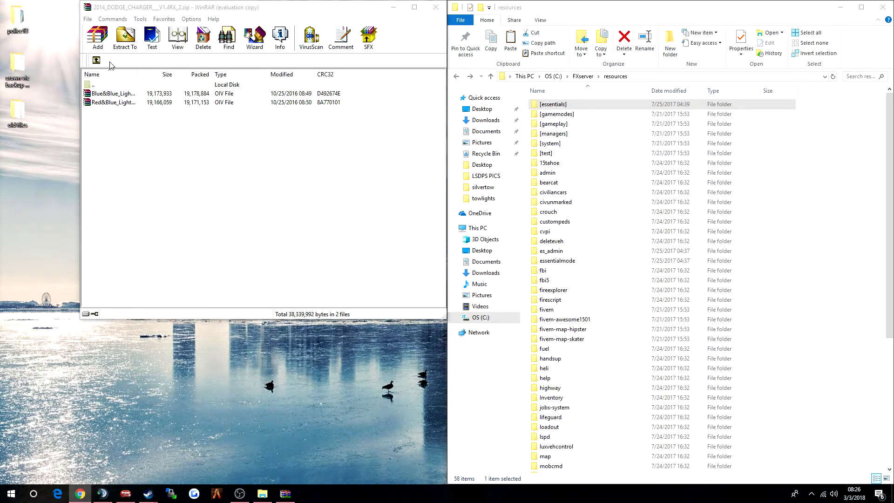
Open Red&Blue_Lights.oiv from OPENIV_PACKAGE_INSTALLER, dismiss the licence reminder and move the window left
click(97, 61)
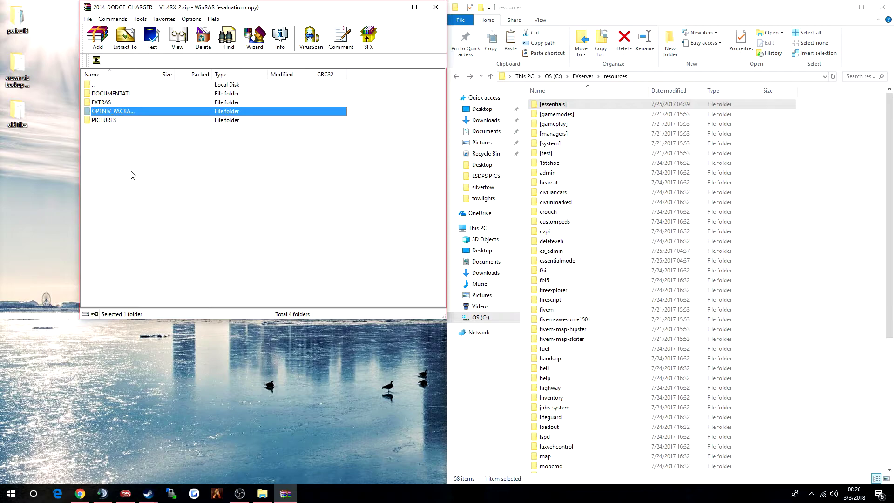
double_click(107, 113)
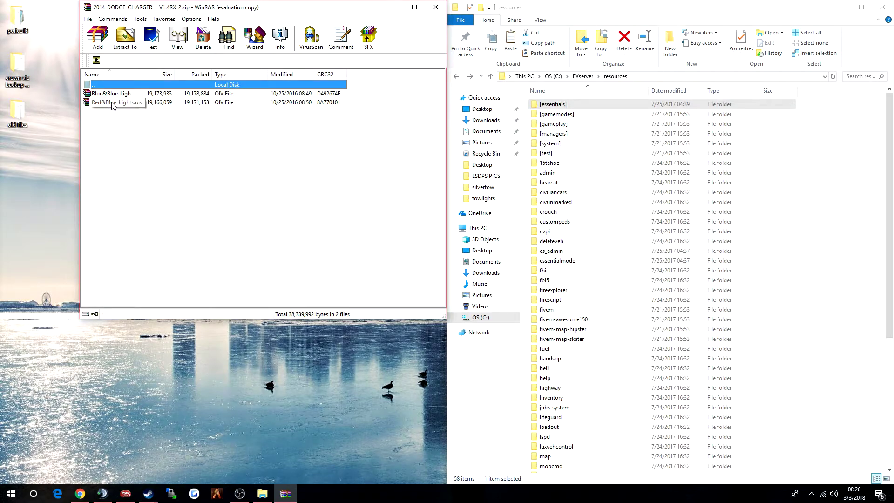
click(111, 107)
double_click(111, 104)
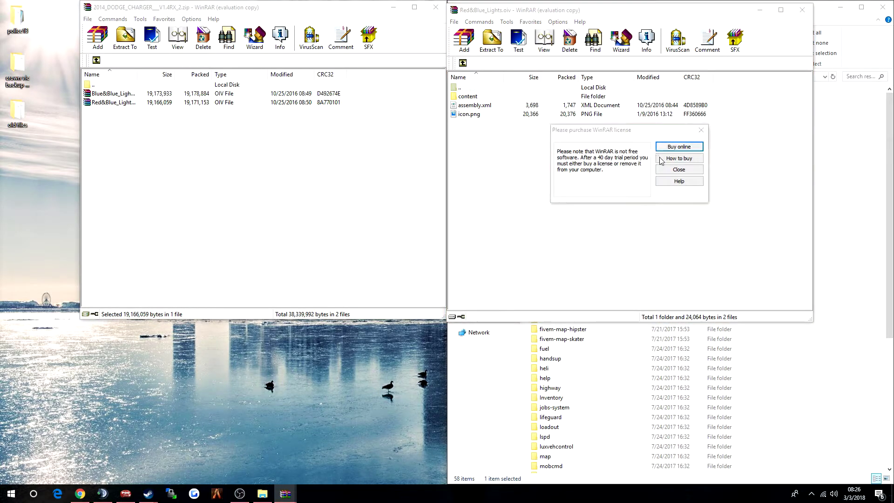
click(661, 169)
drag(591, 12, 187, 21)
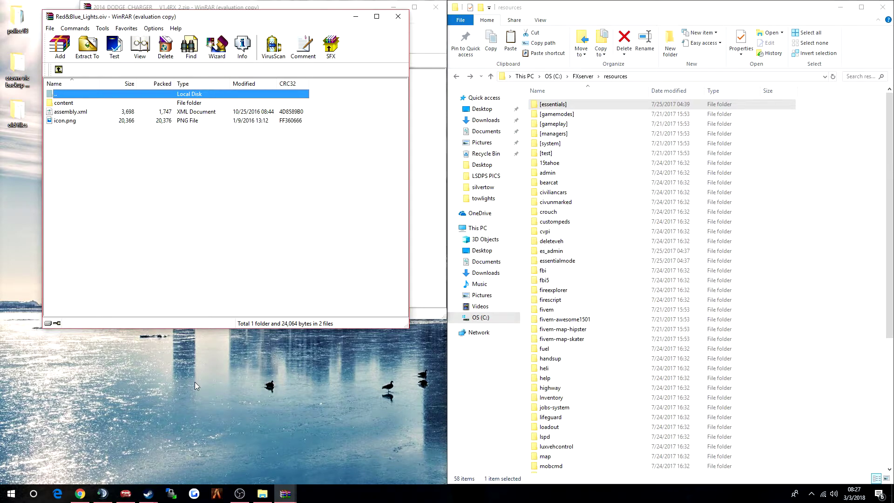
Create a desktop folder named police5 and open it on the right half of the screen
right_click(157, 369)
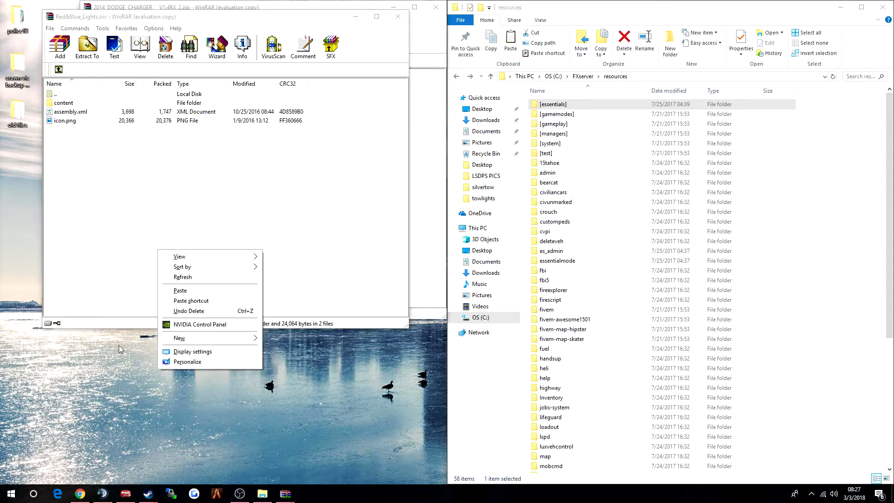
mouse_move(203, 337)
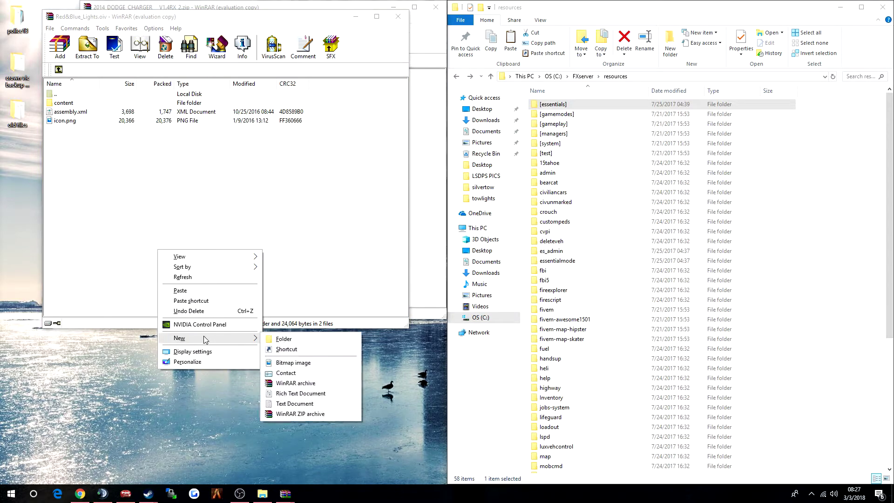
click(277, 343)
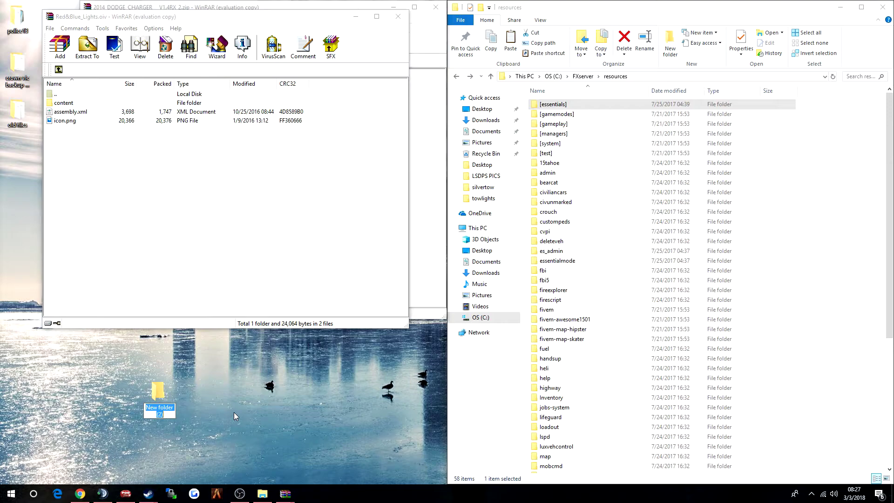
text(poliuce)
key(BackSpace)
key(BackSpace)
key(BackSpace)
text(ce5)
key(Return)
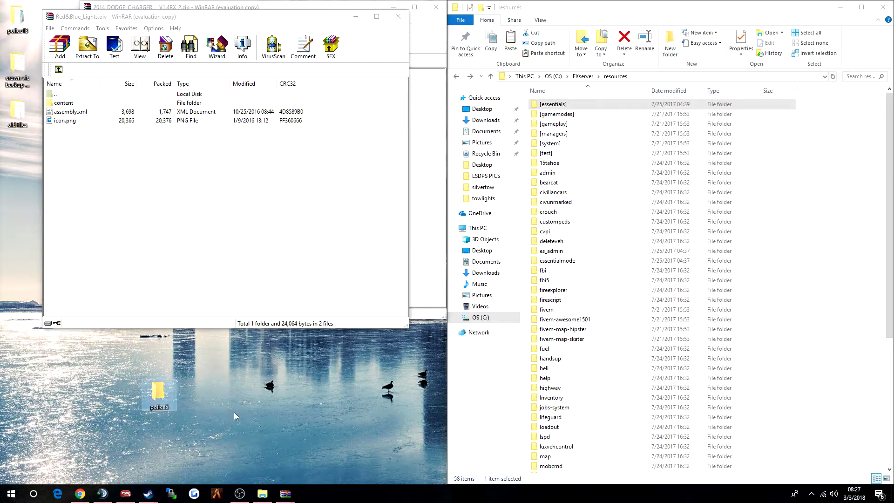
double_click(157, 393)
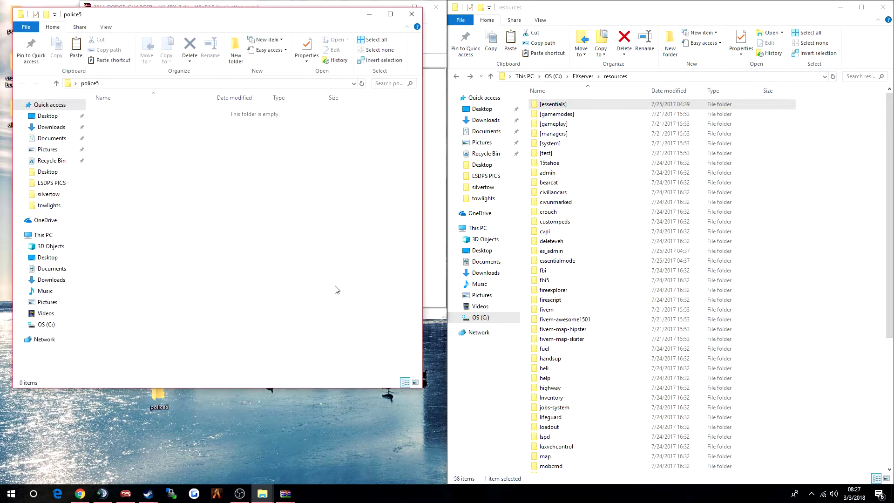
drag(234, 27, 693, 21)
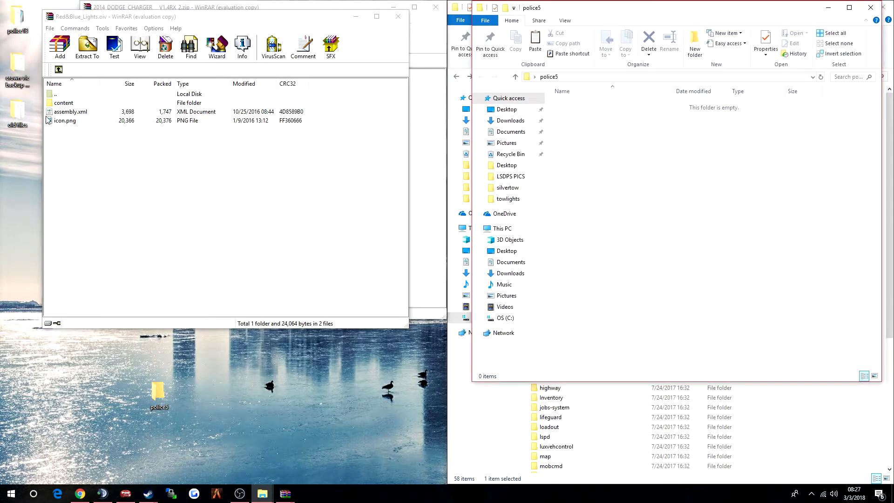
Copy the four fbi and fbi_hi YFT/YTD files from content\VEHICLE_FILES into police5
double_click(63, 103)
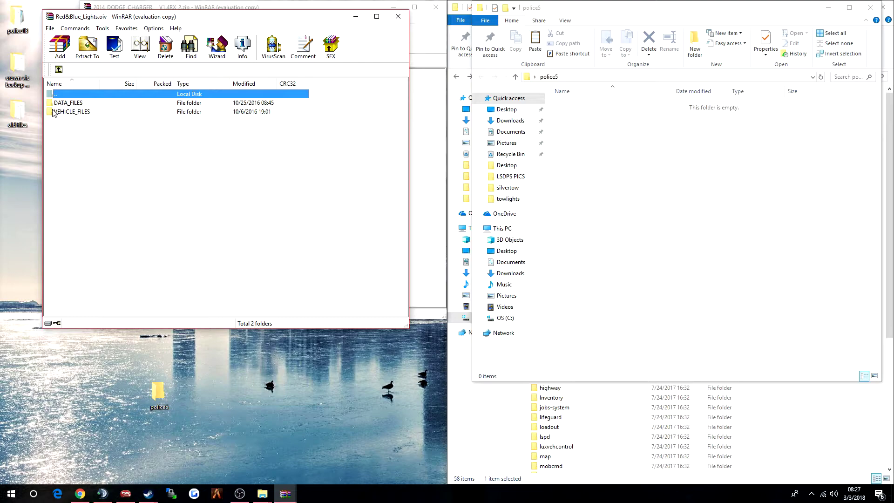
double_click(67, 103)
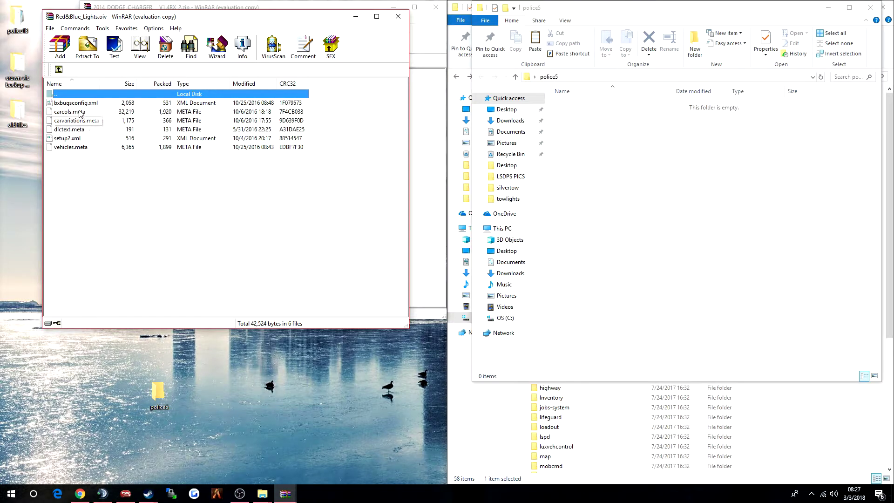
click(58, 69)
double_click(75, 114)
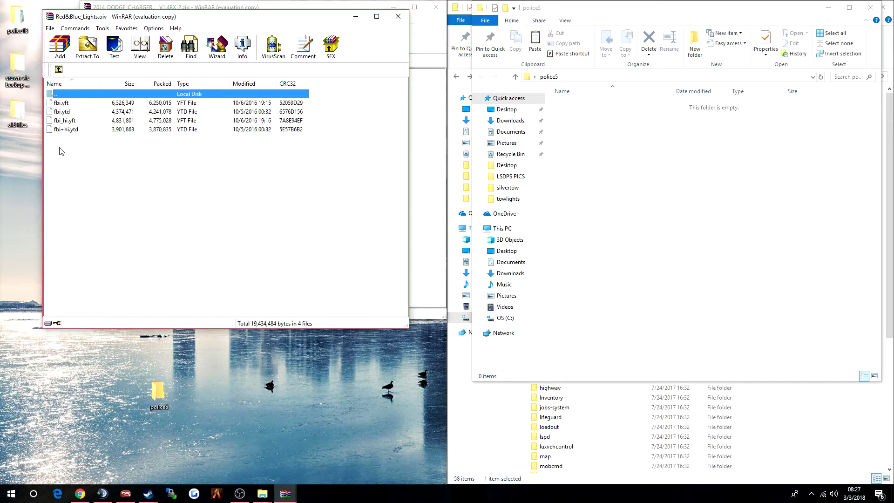
drag(71, 153, 618, 164)
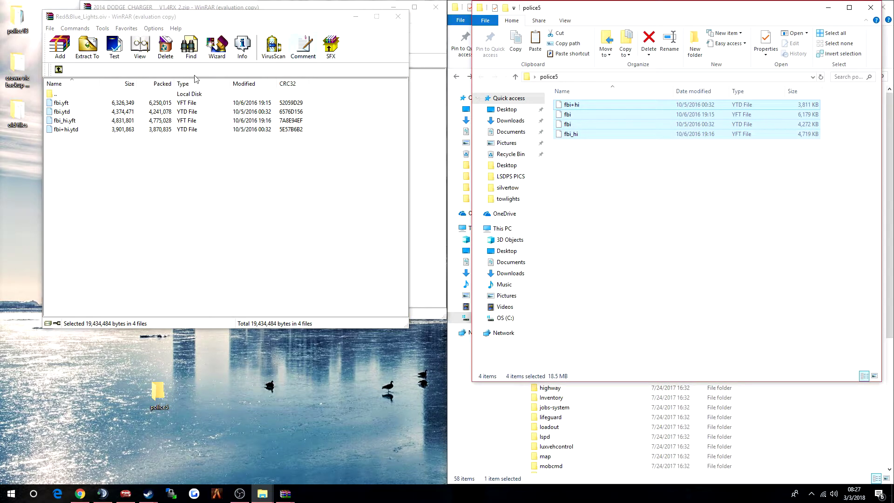
click(57, 71)
click(606, 198)
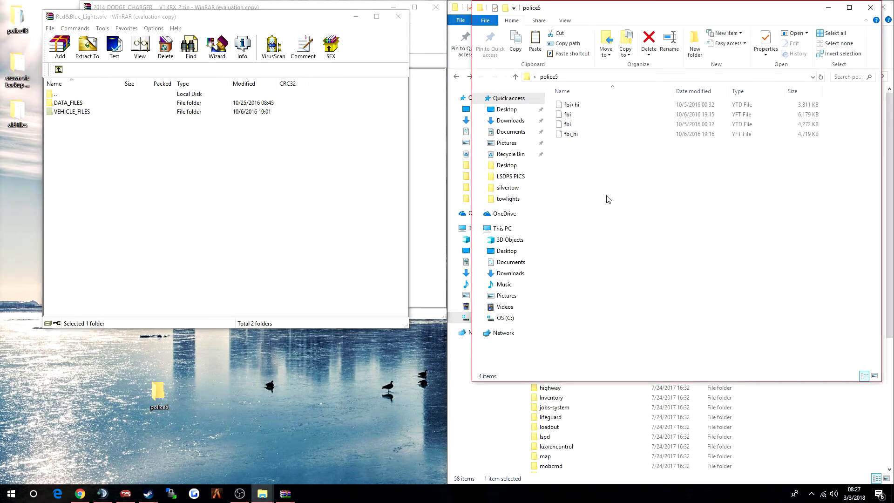
Create a new folder named stream inside police5
right_click(585, 180)
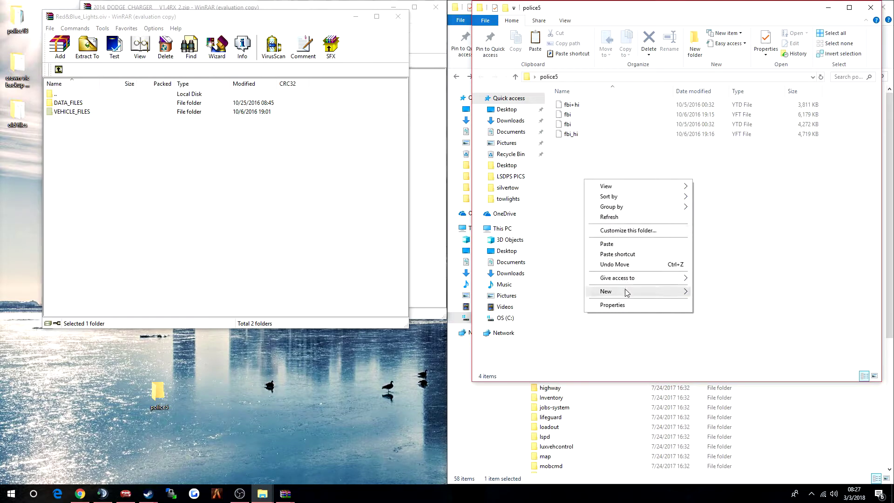
mouse_move(626, 292)
click(719, 294)
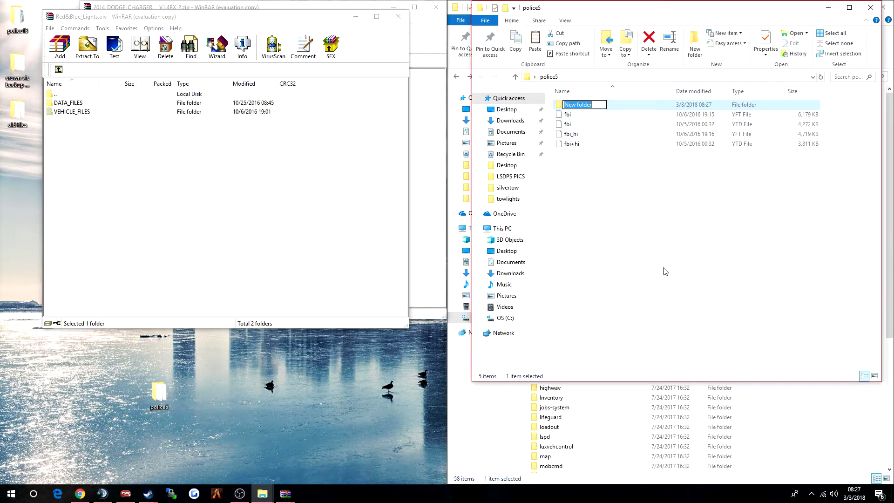
text(stream)
key(Return)
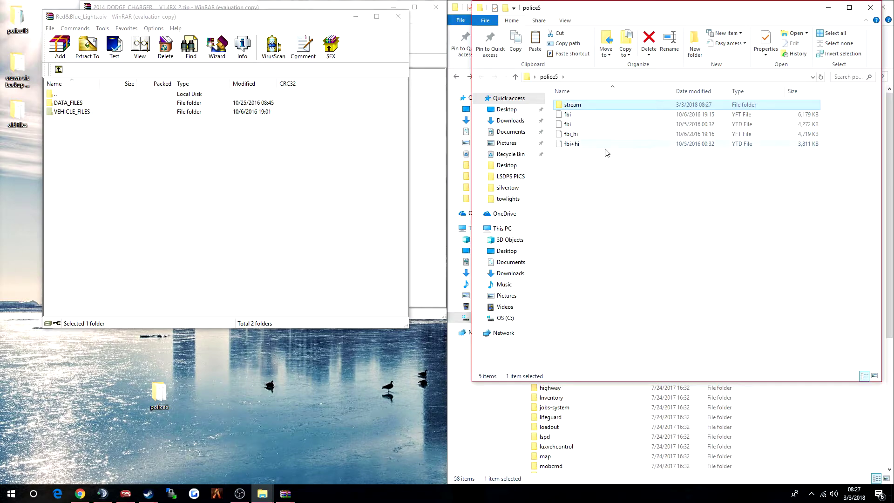
Move the four fbi files into the stream folder
double_click(578, 107)
click(481, 76)
drag(589, 205, 576, 111)
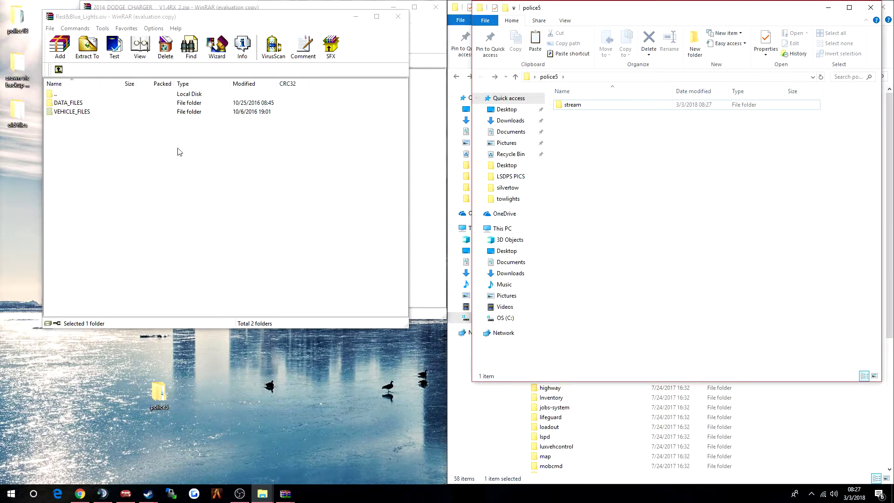
Copy carcols.meta, carvariations.meta and vehicles.meta from DATA_FILES into police5, then close the package
double_click(79, 104)
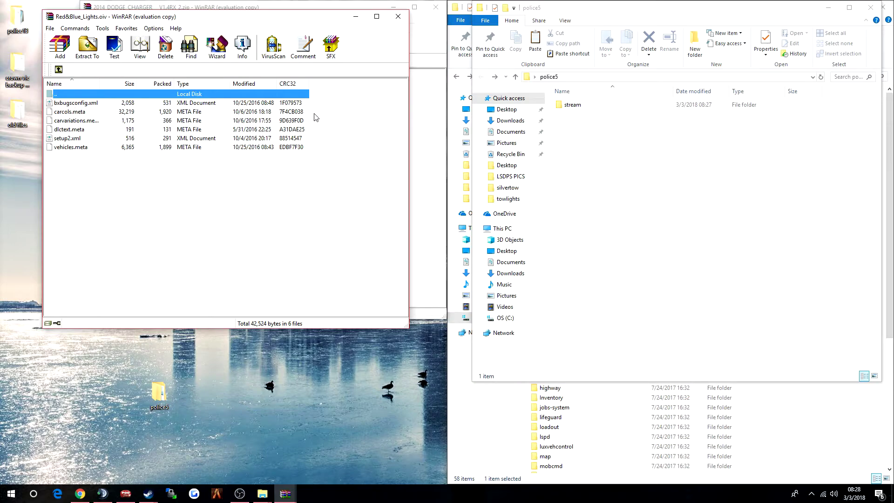
click(69, 113)
ctrl+click(70, 122)
ctrl+click(71, 147)
drag(75, 121, 619, 174)
click(638, 188)
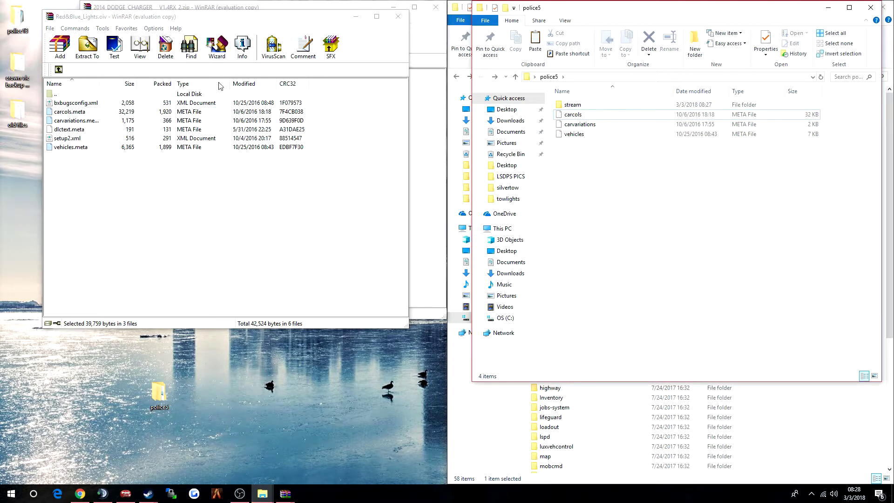
click(396, 17)
Close the Charger archive and tile police5 left, FXserver resources right, with nothing selected
click(435, 7)
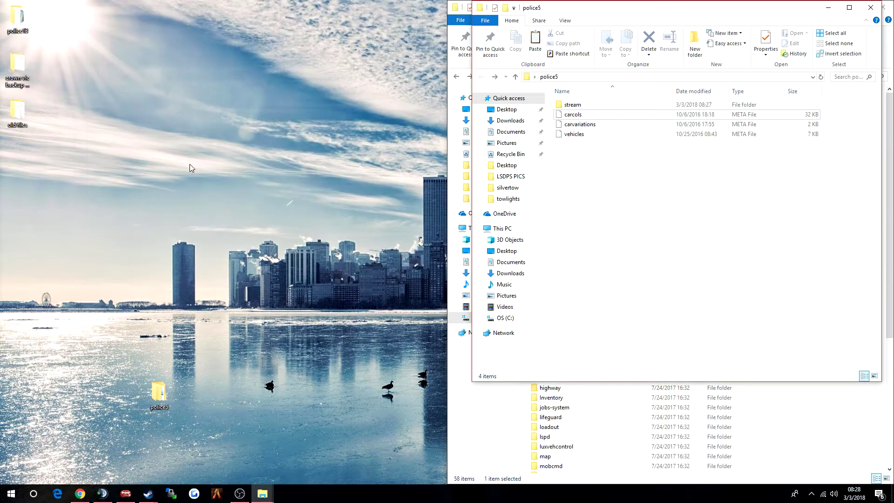
drag(624, 23, 173, 50)
click(642, 13)
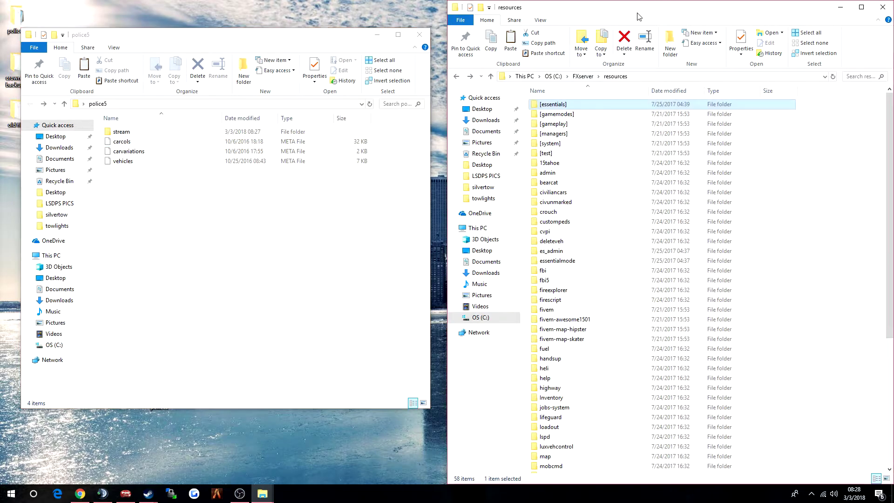
key(super+Up)
key(super+Down)
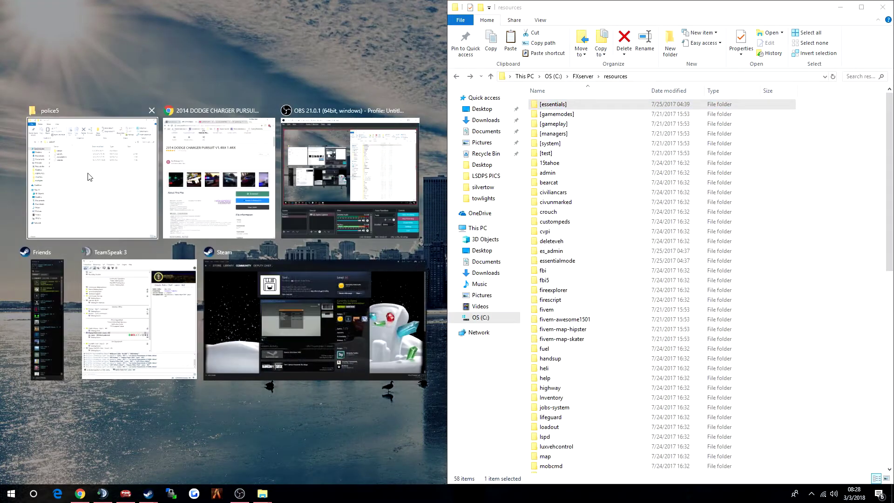
click(73, 164)
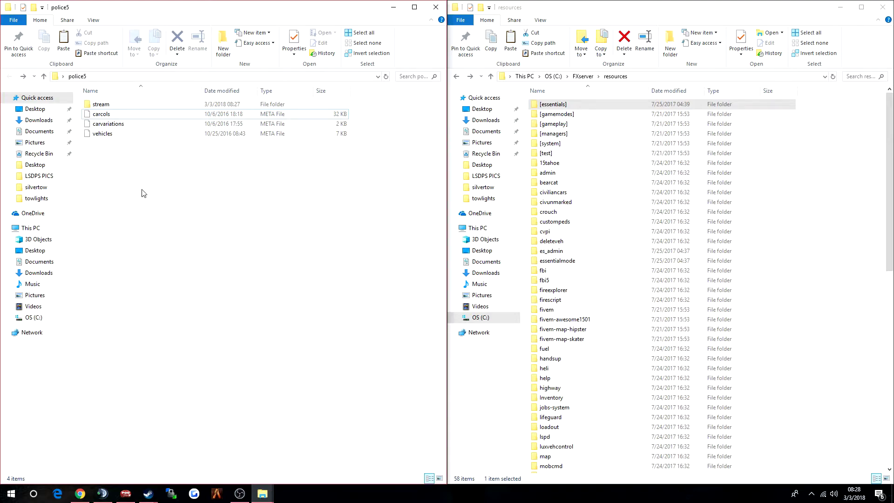
click(103, 137)
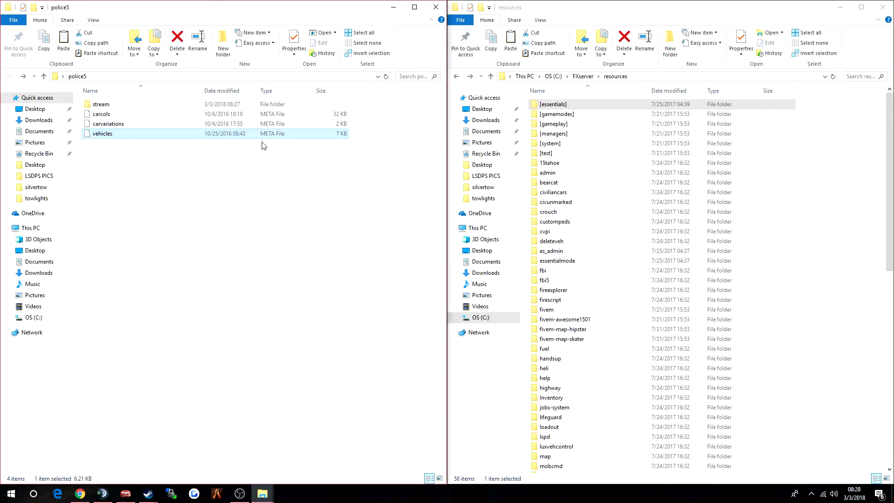
click(142, 178)
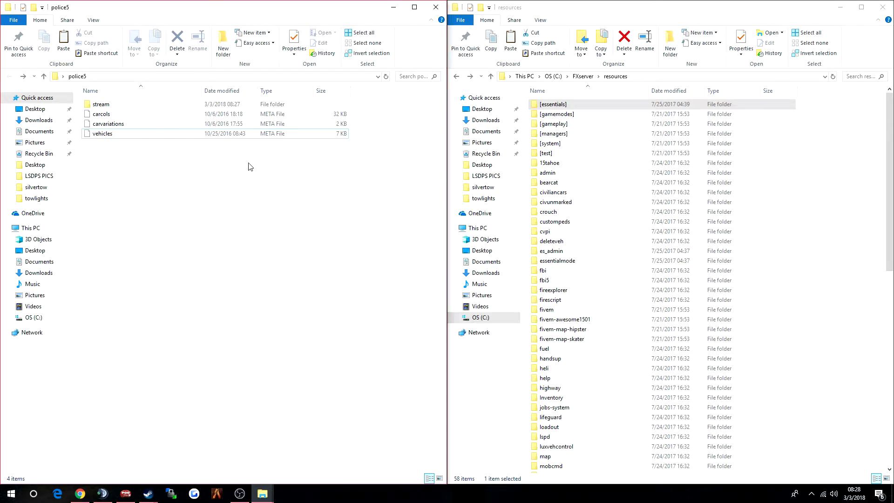
Open police5's vehicles.meta in Notepad++ and scroll through its contents
right_click(114, 136)
click(159, 157)
drag(444, 32, 259, 31)
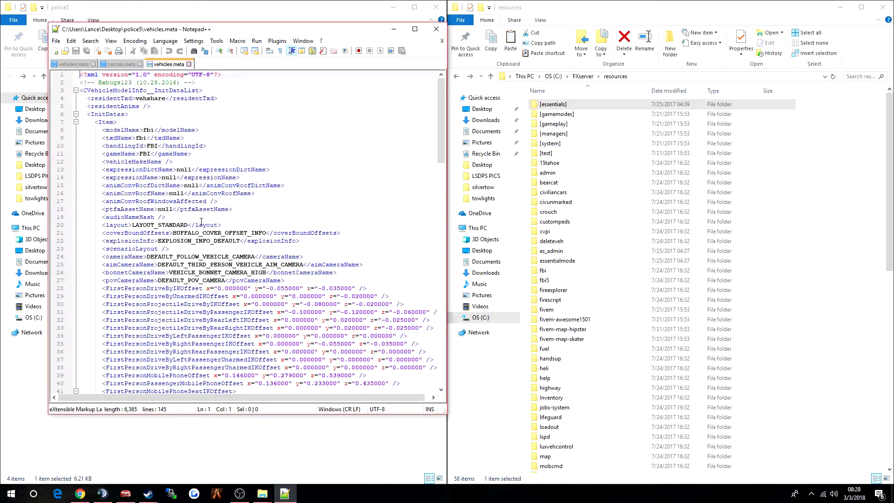
scroll(167, 170, down, 9)
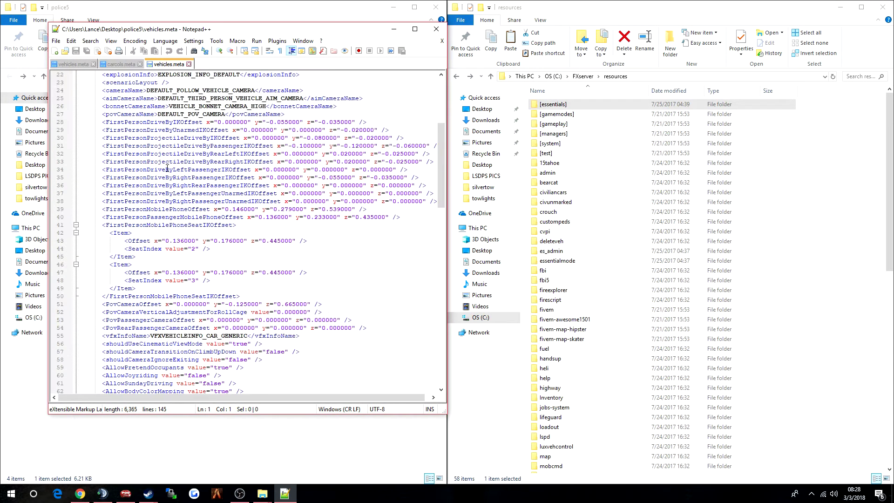
scroll(167, 169, down, 20)
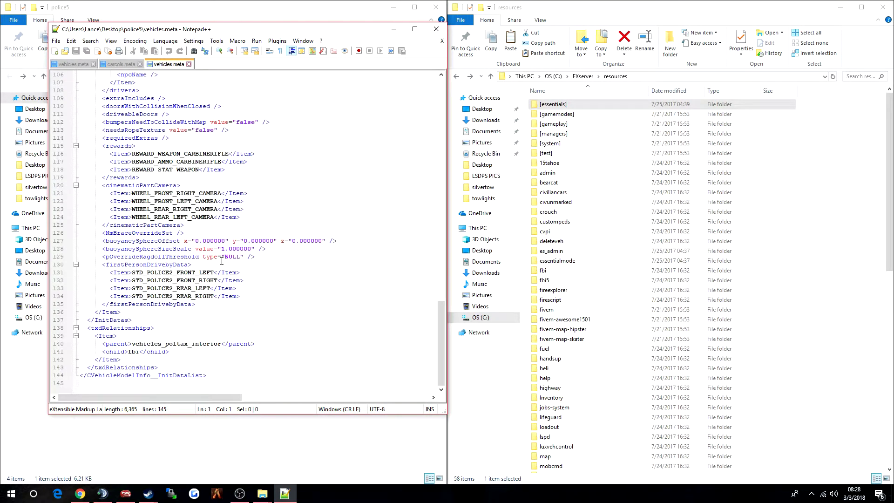
scroll(288, 335, up, 20)
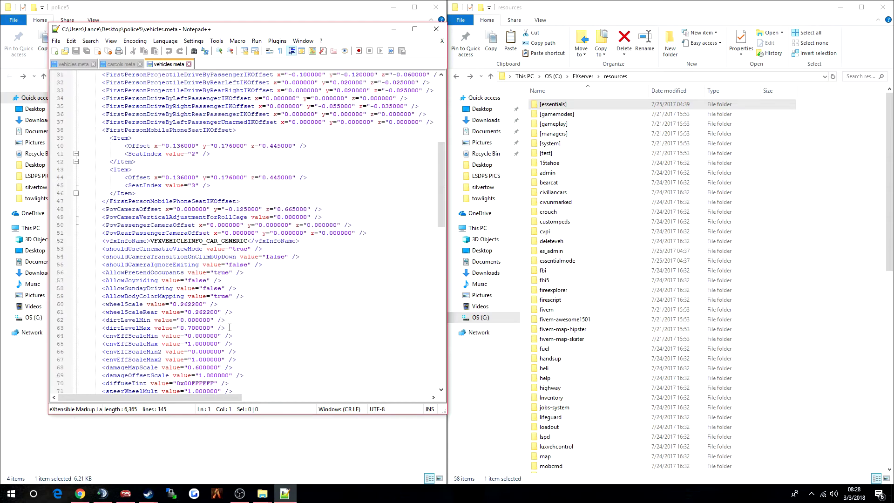
scroll(227, 340, up, 3)
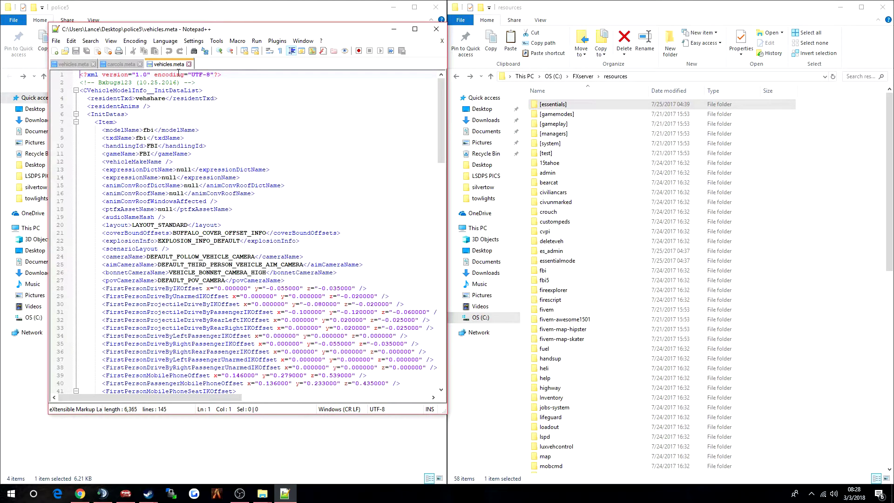
Review the modelName through gameName lines with the editor placed at the top right
drag(103, 129, 191, 154)
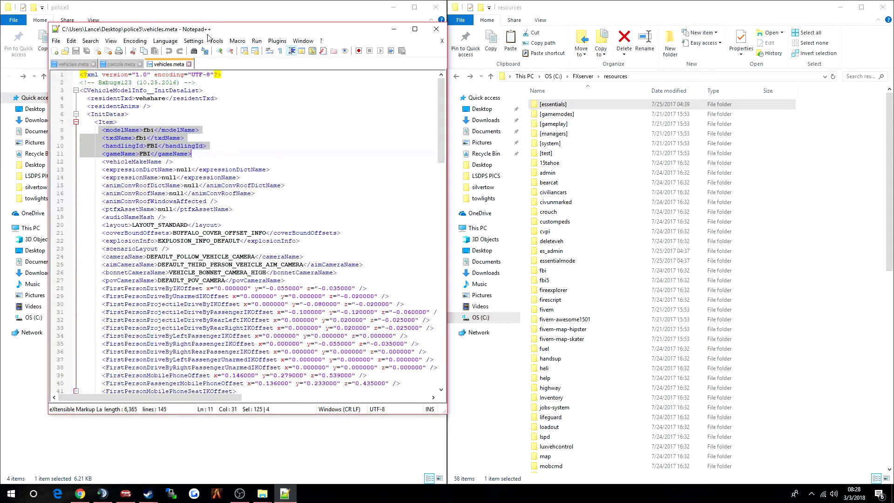
drag(191, 31, 509, 49)
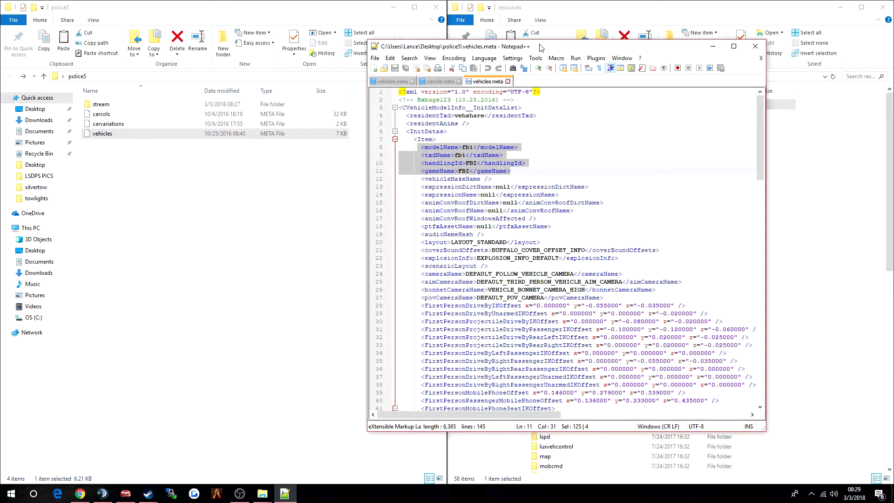
drag(538, 47, 520, 47)
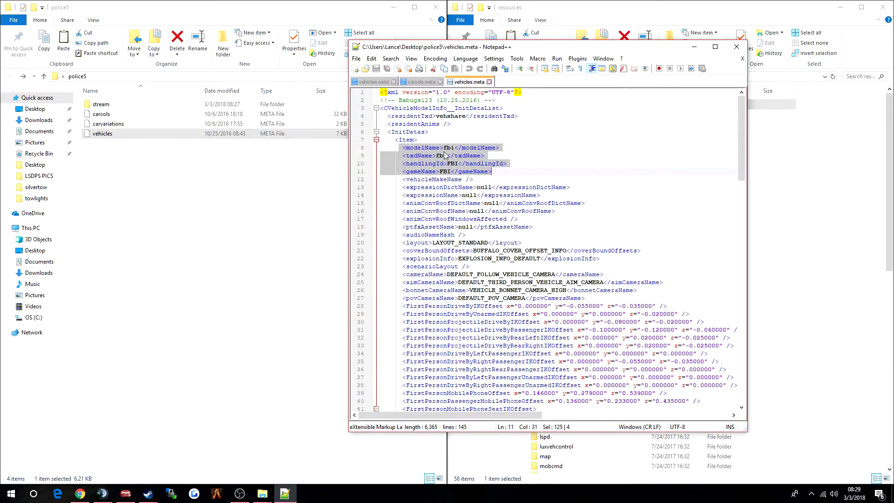
click(578, 154)
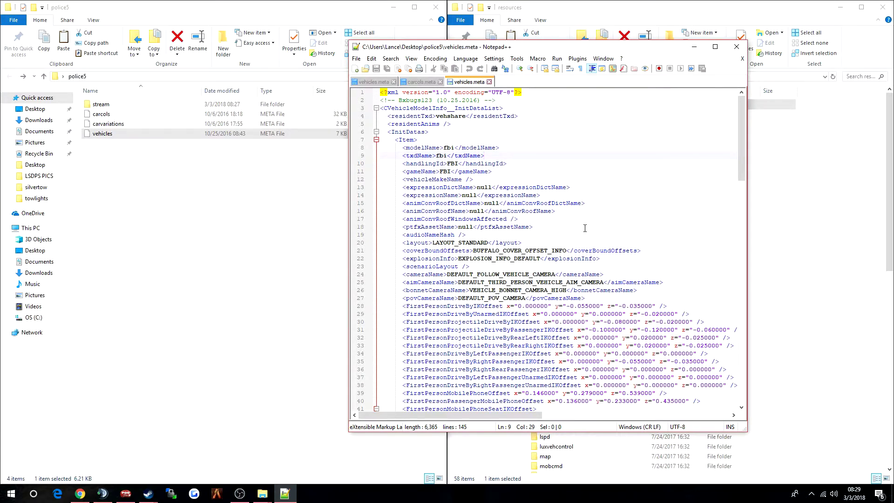
drag(552, 51, 654, 15)
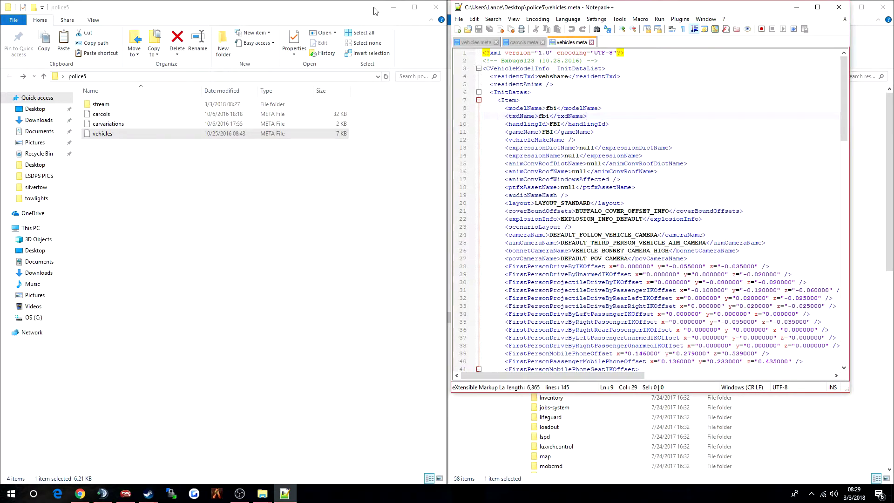
scroll(534, 102, down, 20)
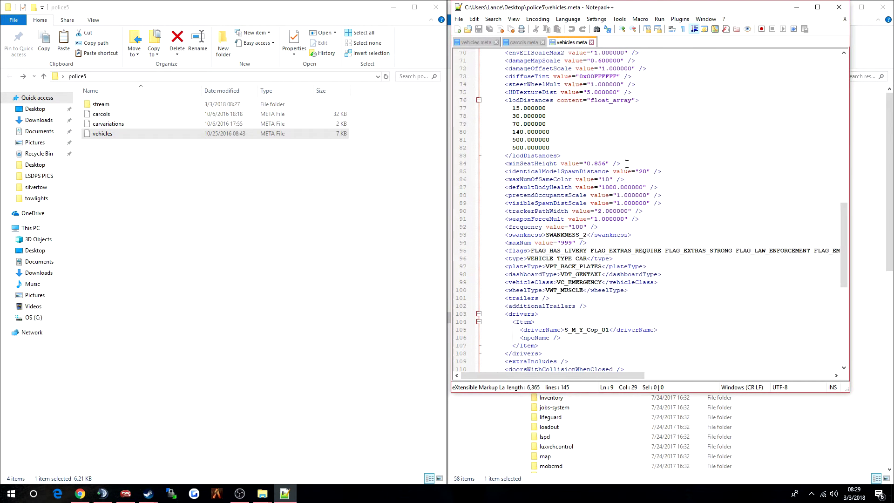
scroll(622, 205, up, 1)
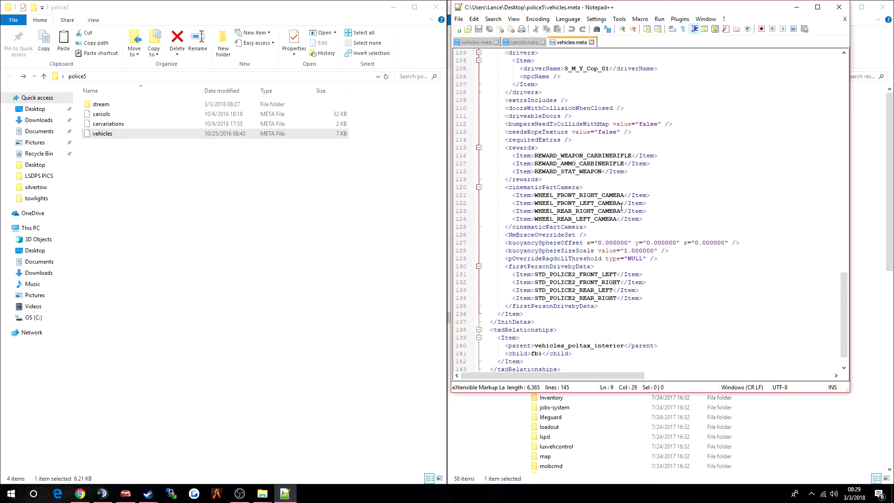
scroll(631, 252, up, 20)
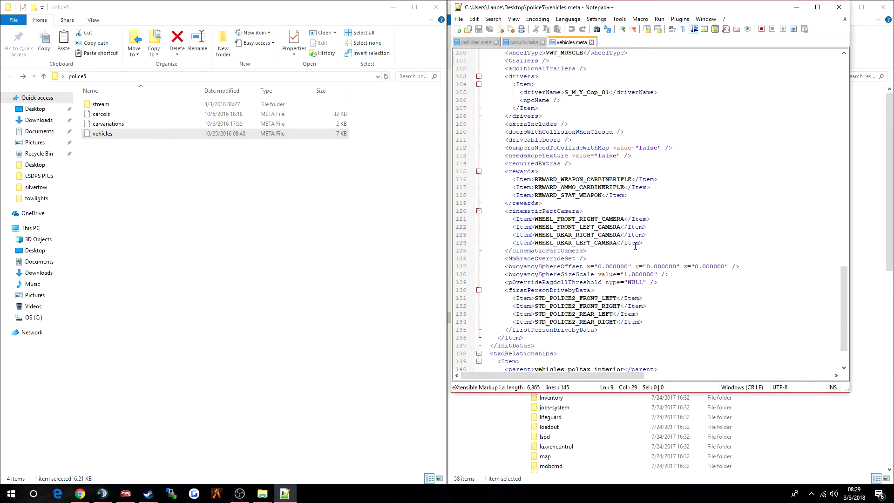
scroll(691, 273, up, 7)
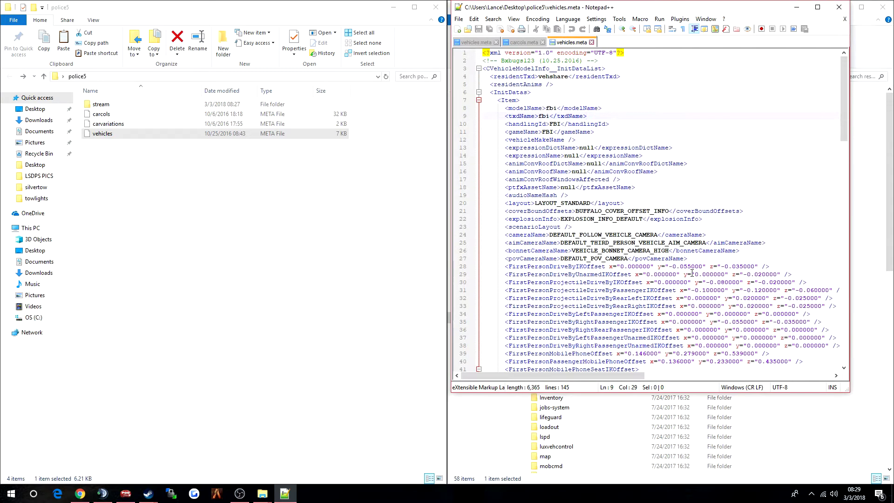
Change modelName from fbi to police5 and copy the new value
click(557, 108)
key(BackSpace)
key(BackSpace)
key(BackSpace)
text(police5)
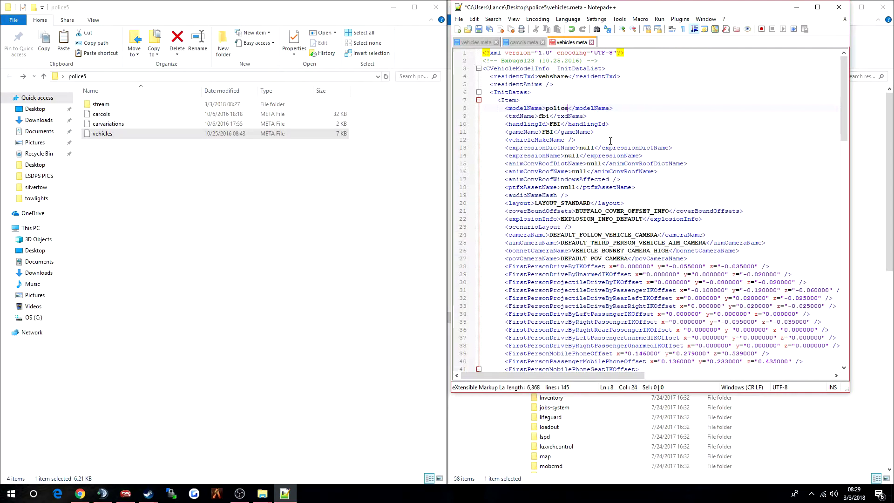
drag(572, 108, 545, 108)
right_click(549, 112)
click(571, 126)
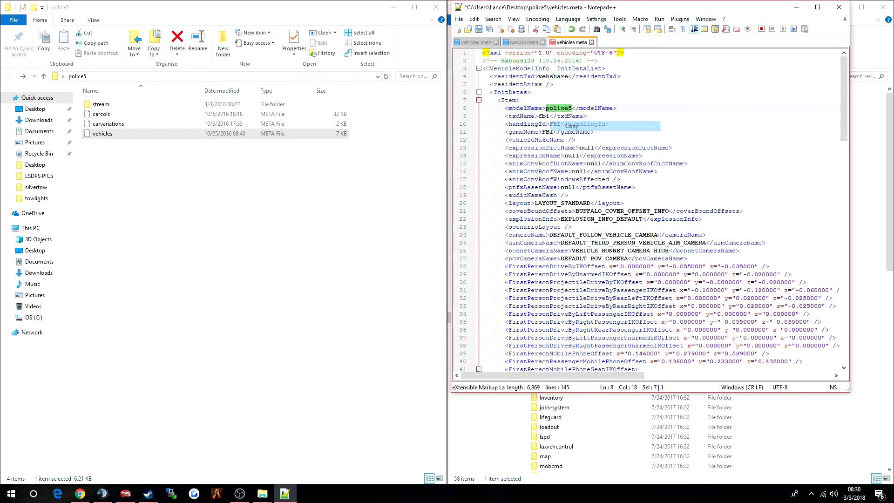
Paste police5 into txdName and gameName, then type windsor into the audioNameHash tag
drag(551, 116, 538, 115)
right_click(540, 117)
click(562, 142)
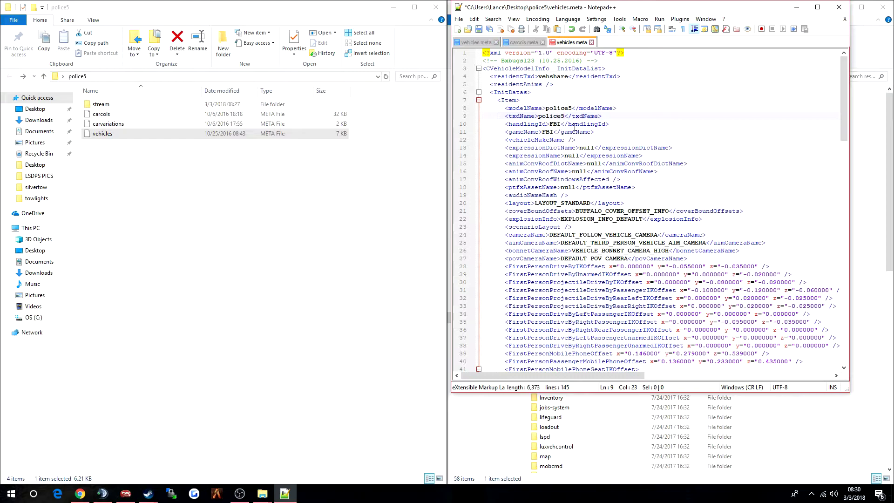
drag(553, 133, 542, 138)
double_click(547, 132)
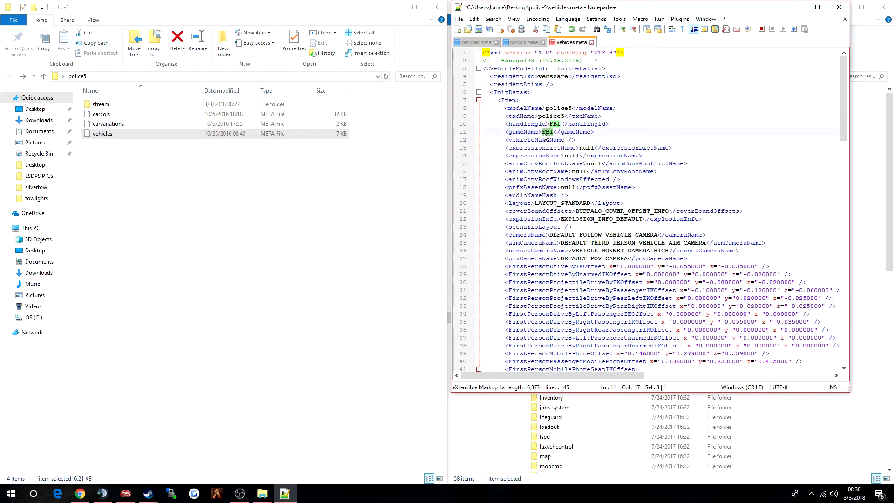
right_click(545, 134)
click(569, 160)
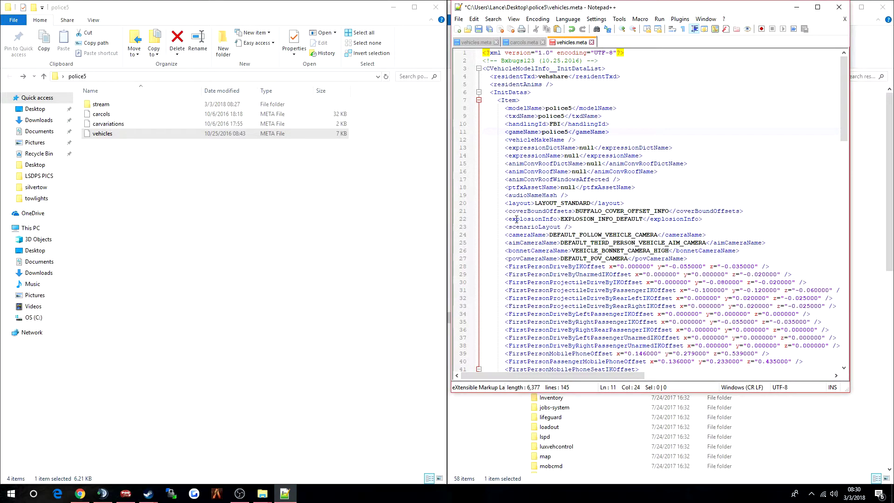
click(560, 195)
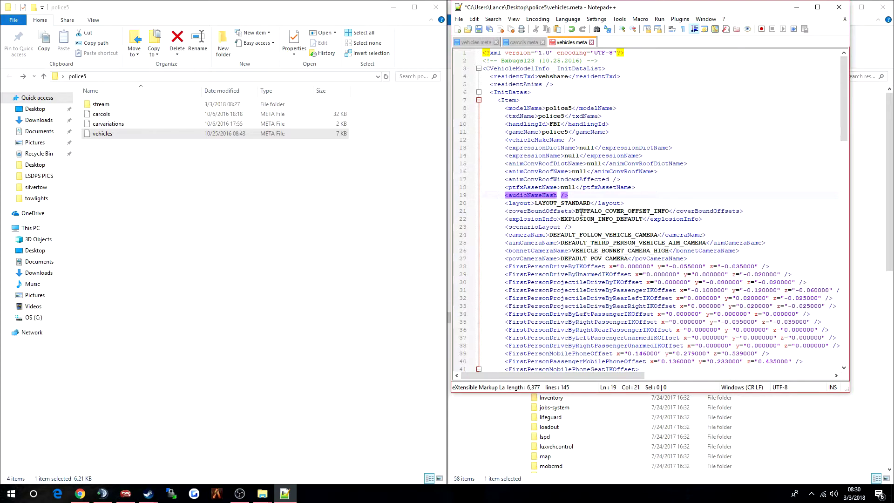
text(>)
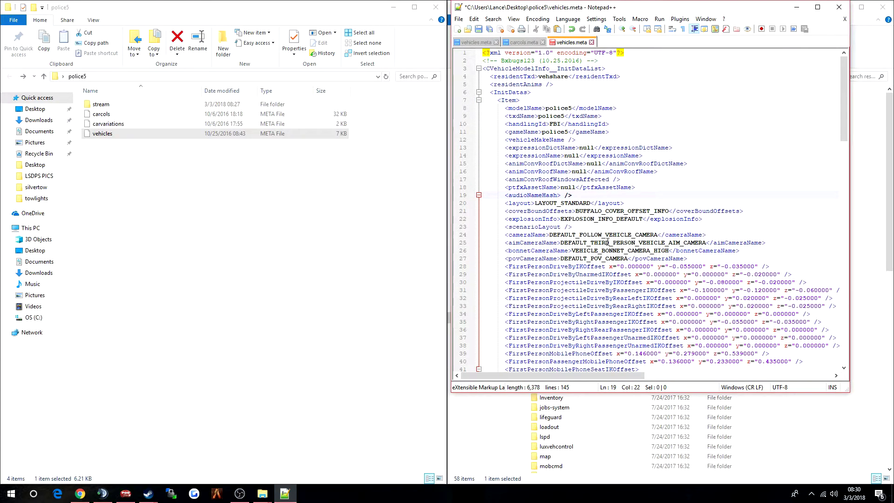
text(windsor</aud)
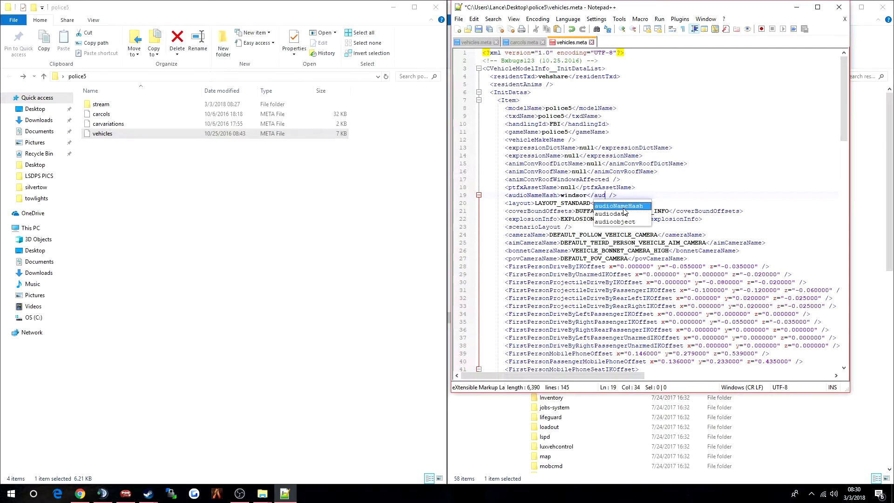
Accept the audioNameHash closing tag, remove the stray slash, save vehicles.meta and close carcols.meta
key(Return)
key(BackSpace)
key(BackSpace)
key(End)
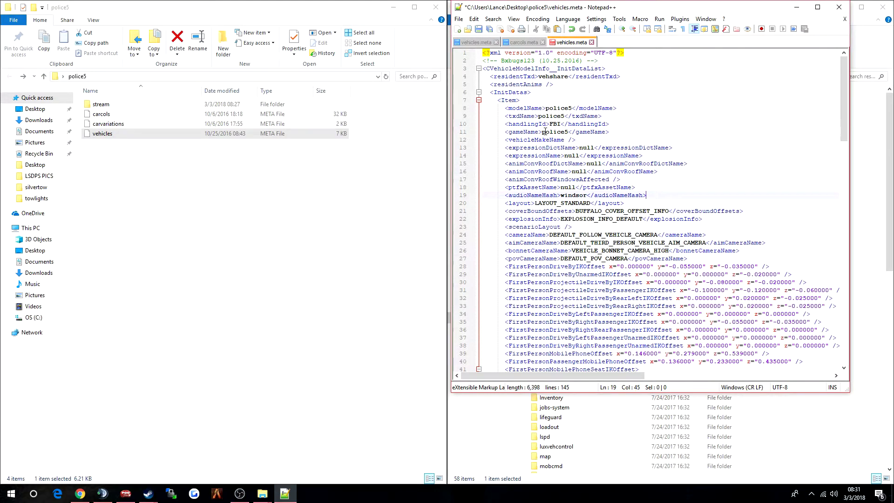
click(478, 30)
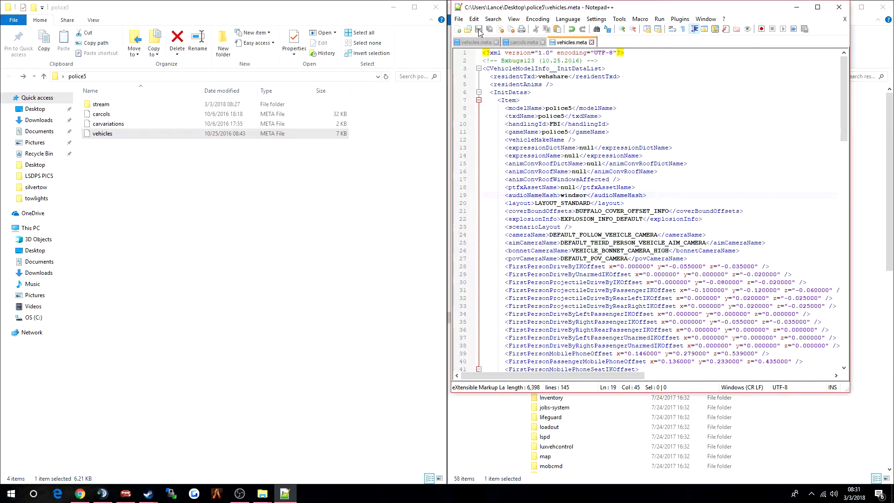
click(542, 43)
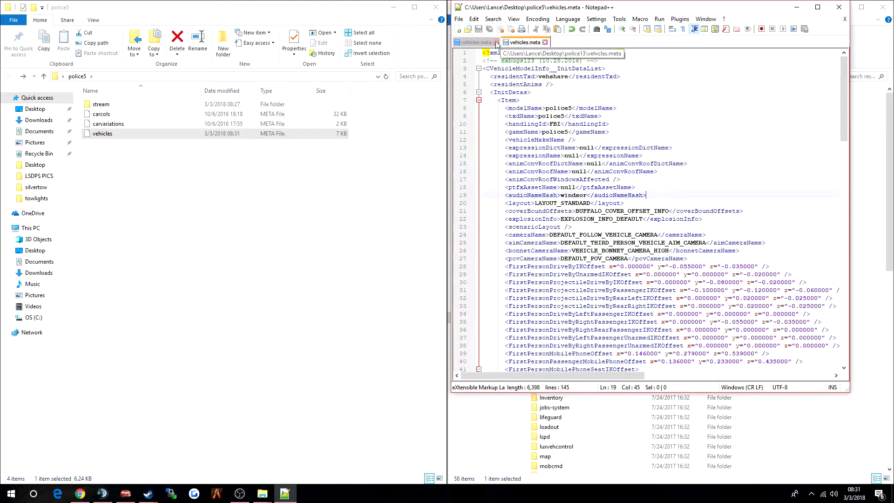
Close the remaining vehicles.meta and Notepad++, then open carvariations.meta with Notepad++
click(496, 42)
click(838, 7)
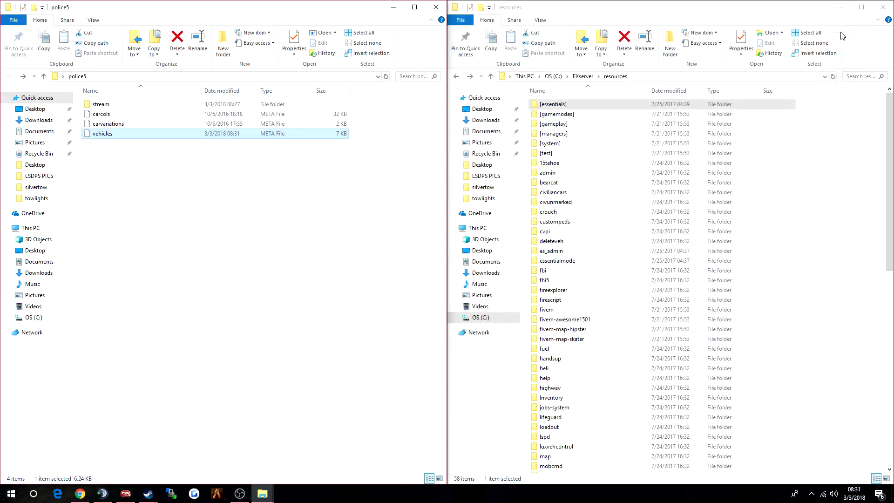
click(144, 190)
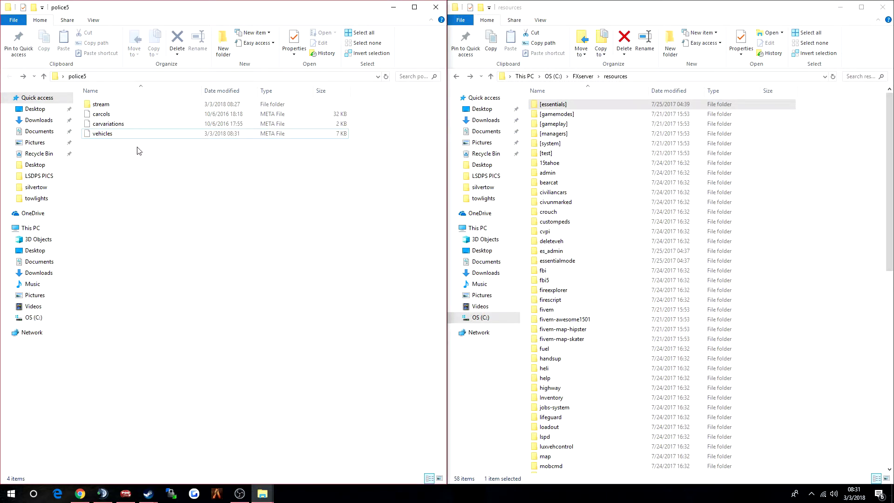
click(108, 124)
right_click(110, 127)
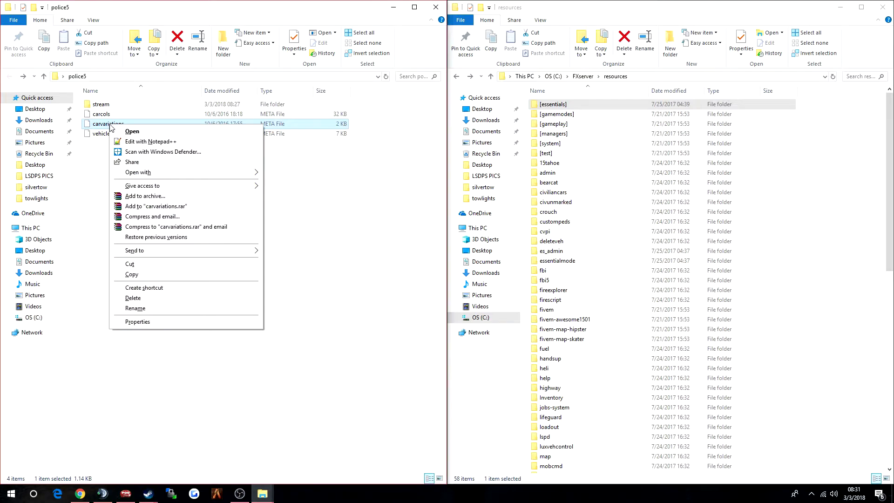
click(135, 142)
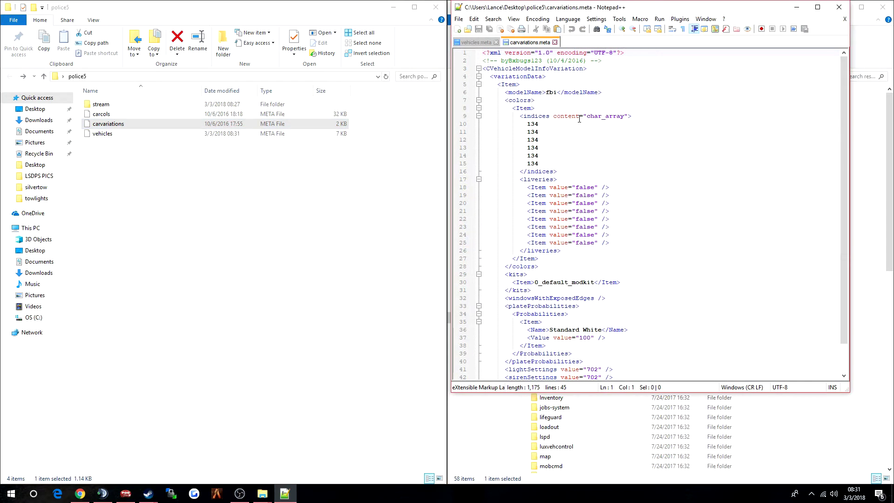
Change the modelName from fbi to police5, save carvariations.meta and close the editor
click(557, 93)
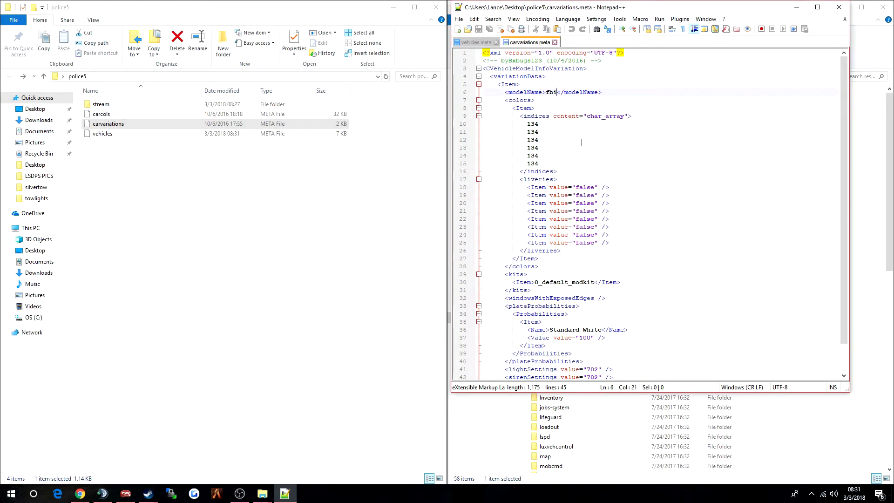
key(BackSpace)
key(BackSpace)
key(BackSpace)
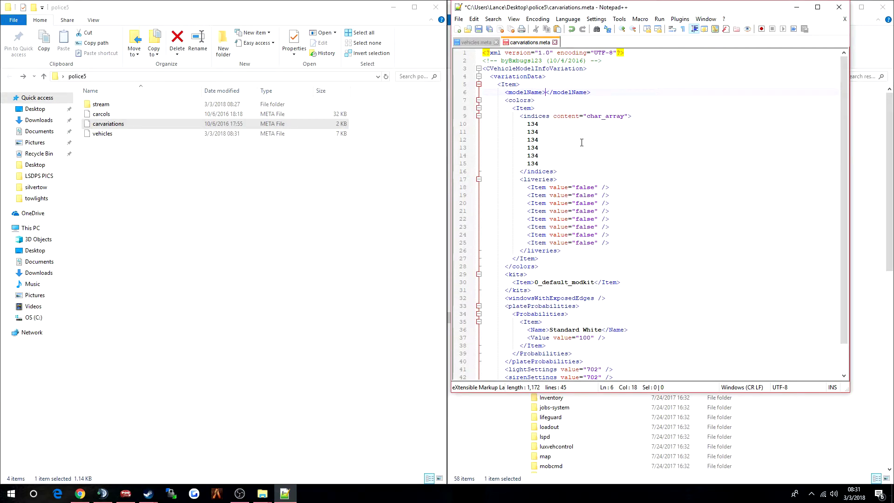
text(police5)
click(631, 116)
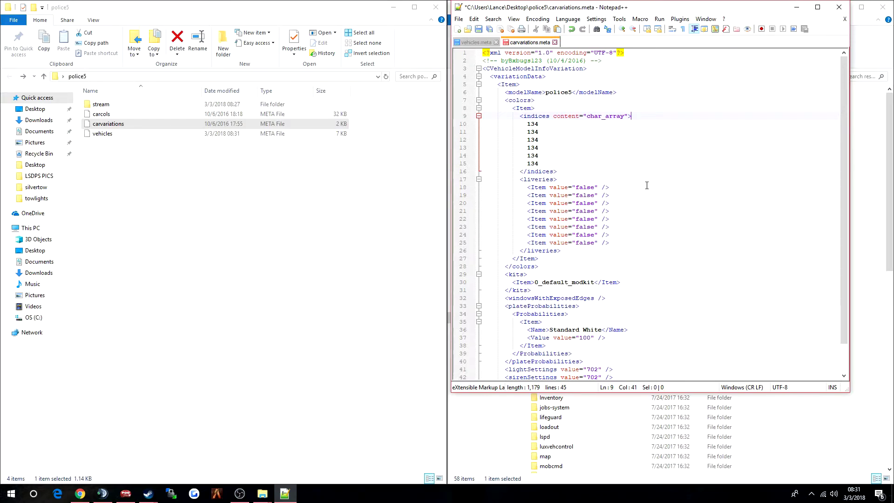
scroll(646, 185, down, 2)
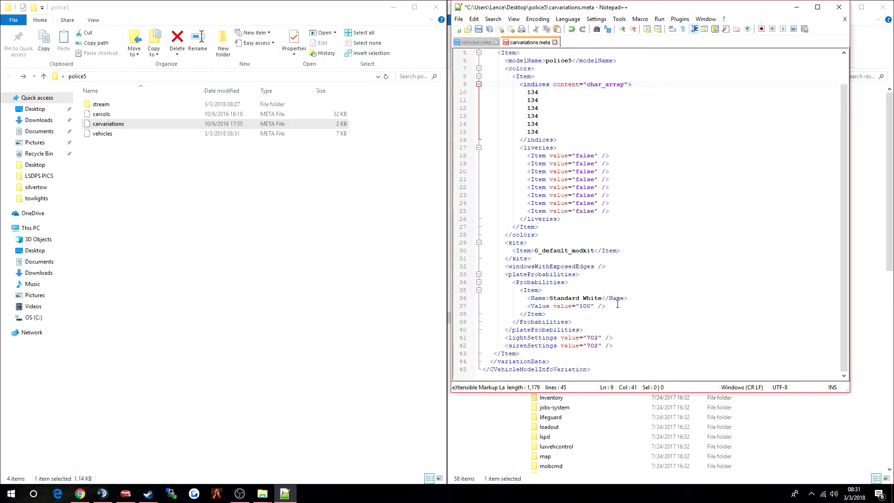
scroll(602, 176, up, 2)
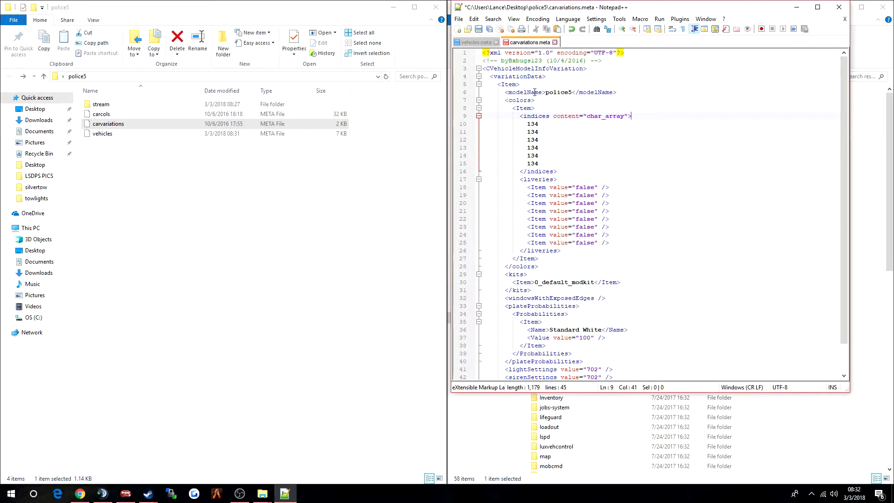
click(479, 29)
click(838, 7)
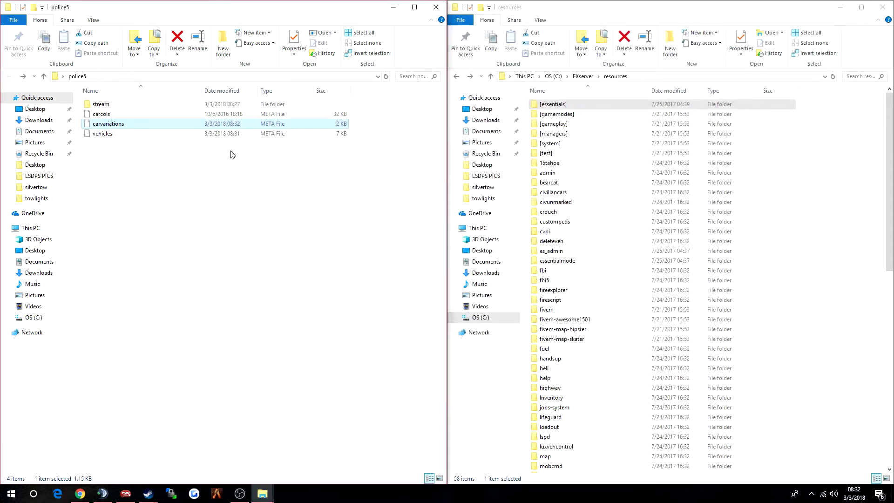
Open police5's carcols.meta in Notepad++ to check it, then close the editor
click(110, 116)
right_click(110, 116)
click(140, 130)
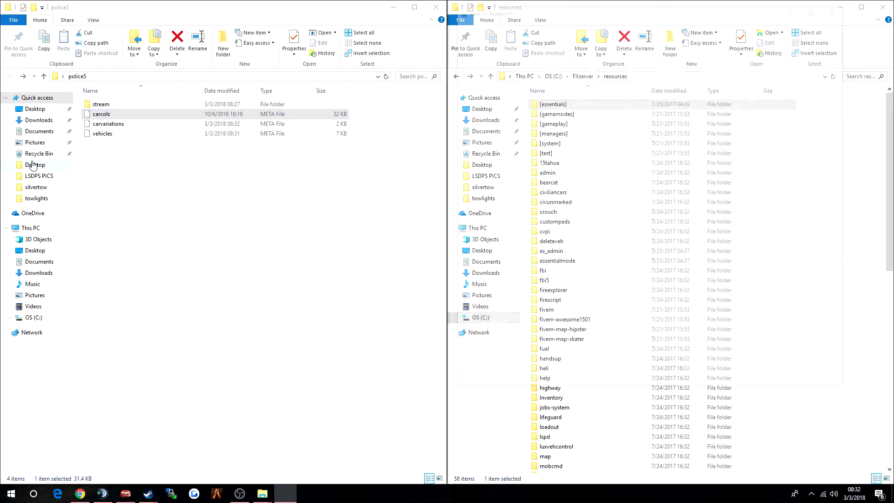
scroll(638, 202, up, 5)
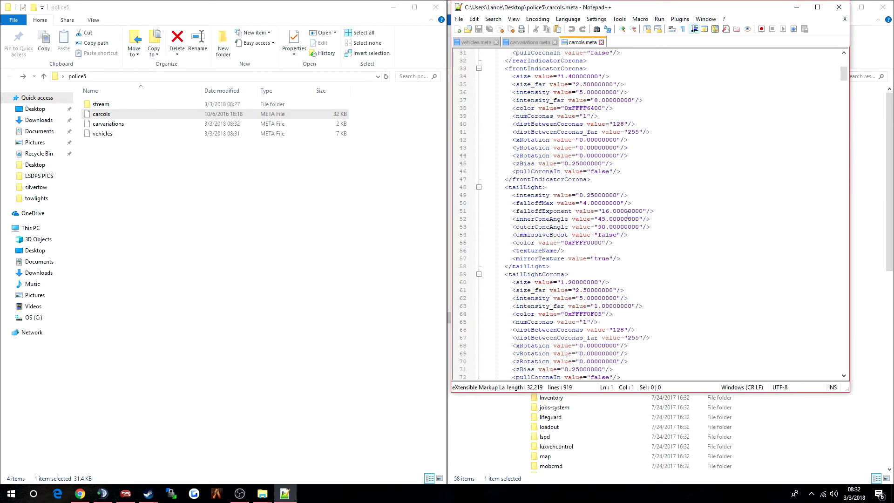
click(838, 7)
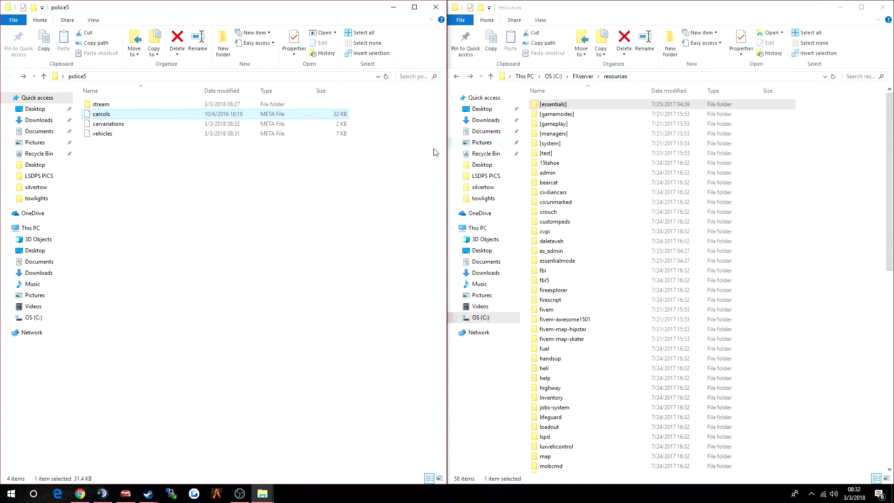
Open the stream folder and rename both plain fbi files to police5
double_click(116, 105)
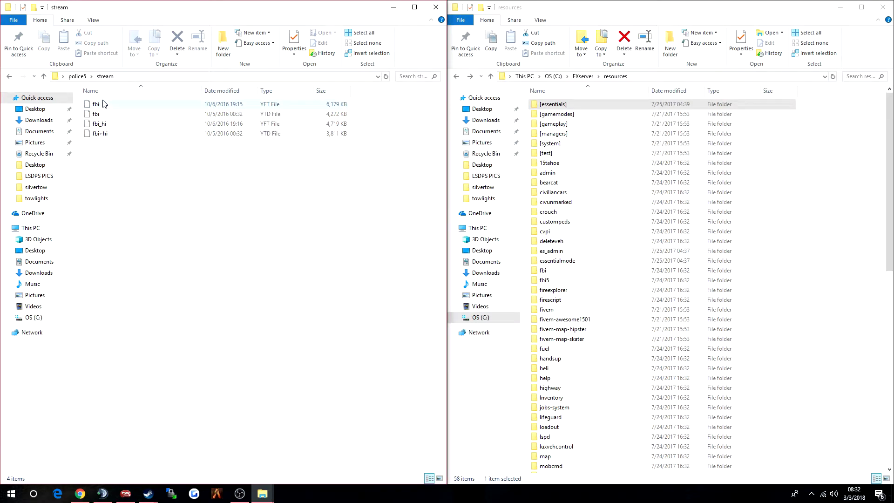
click(102, 107)
right_click(103, 108)
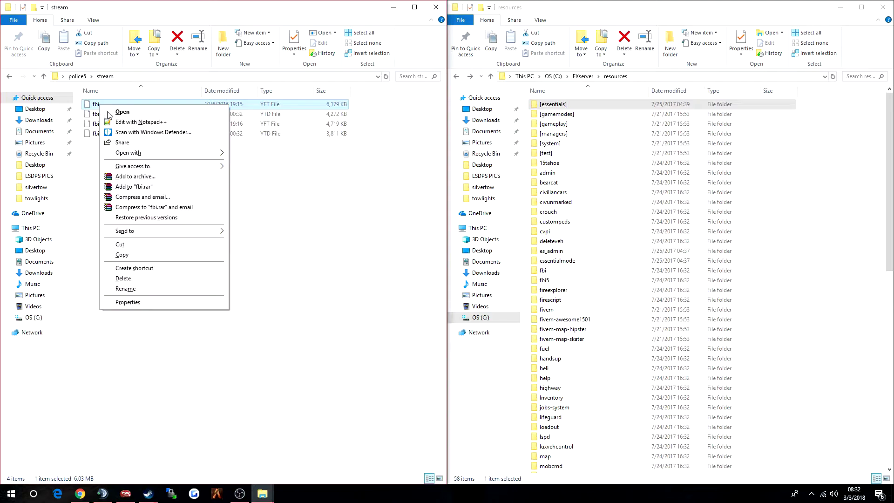
click(125, 288)
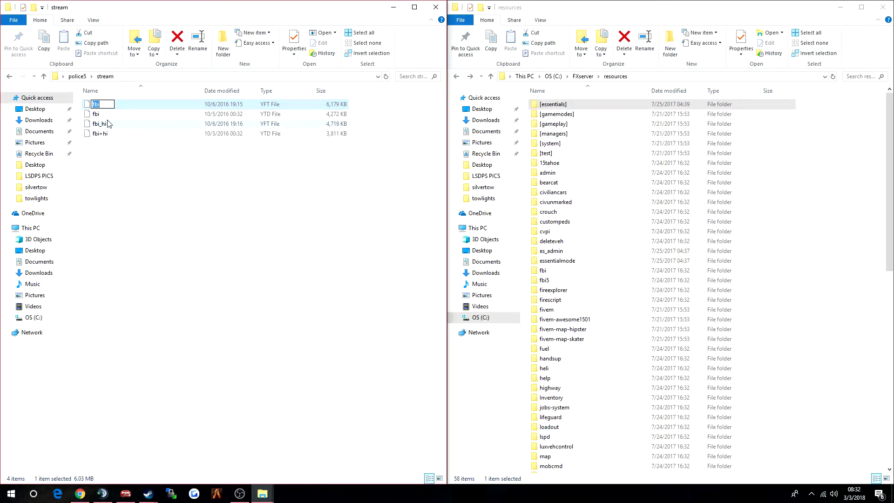
text(police5)
key(Return)
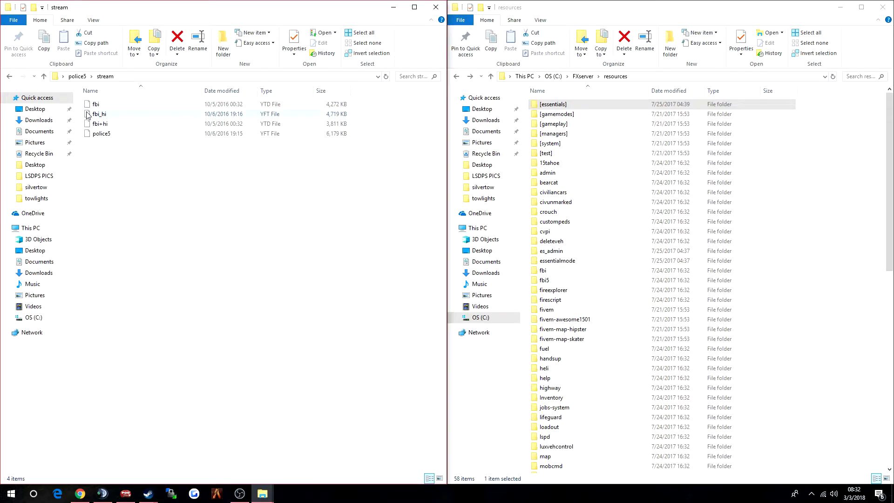
right_click(93, 104)
click(119, 286)
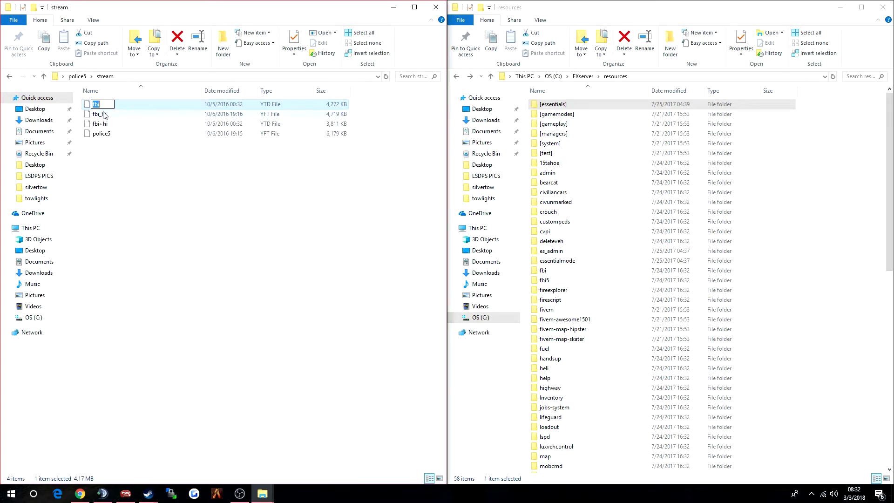
text(police5)
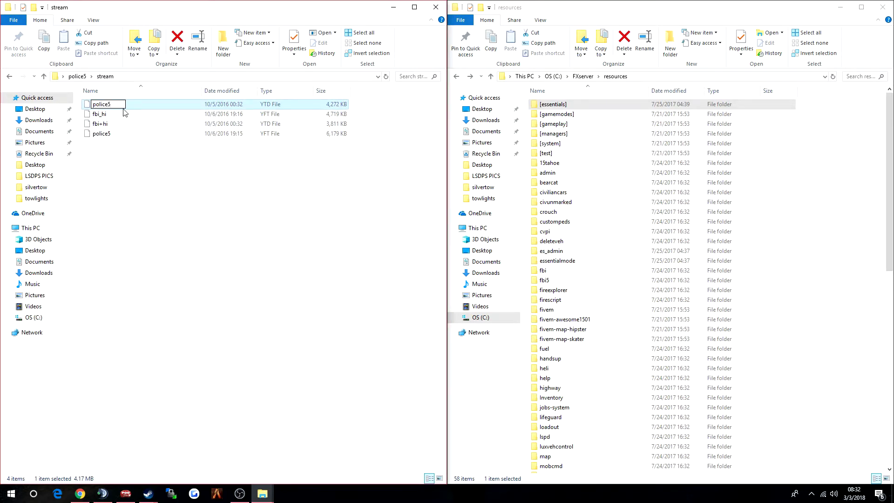
key(Return)
Rename the fbi+hi file to police5+hi
right_click(121, 114)
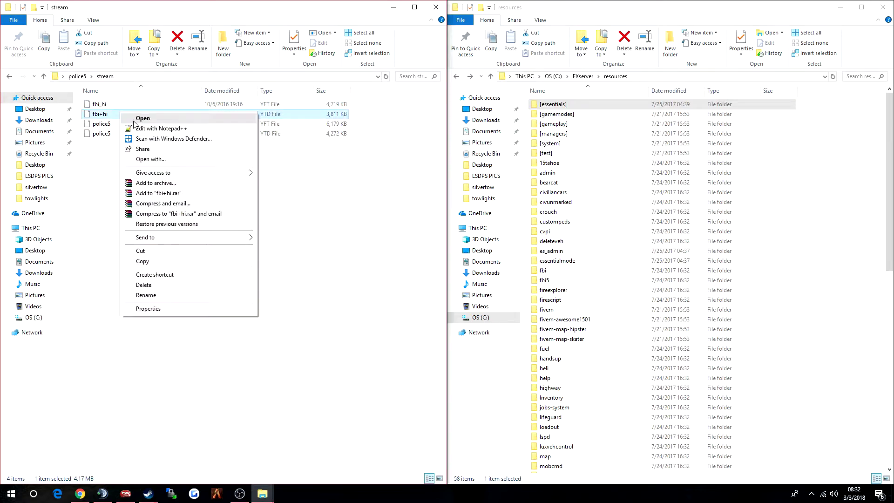
click(146, 294)
click(104, 115)
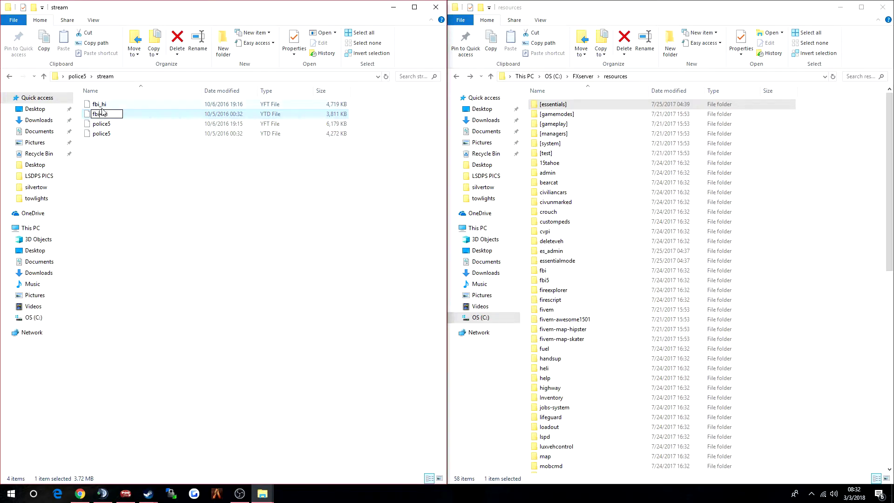
key(BackSpace)
key(BackSpace)
text(police5)
click(191, 253)
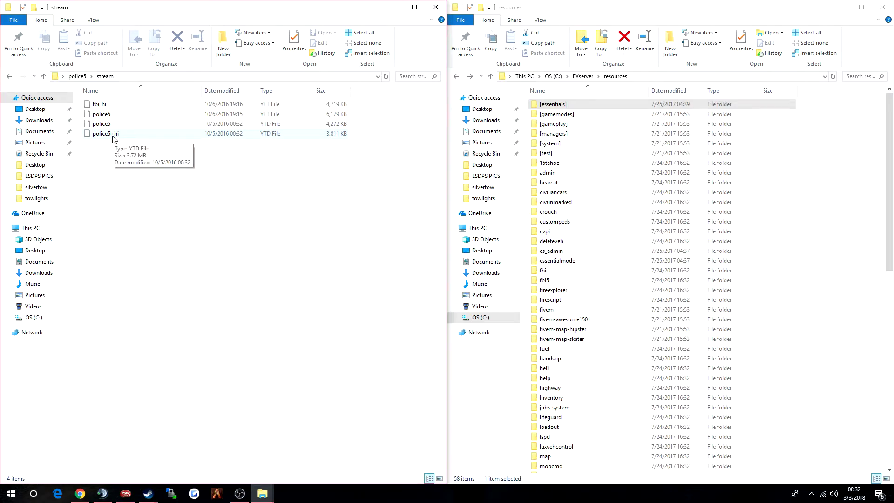
Rename the fbi_hi file to police5_hi and go back up to the police5 folder
right_click(99, 106)
click(125, 288)
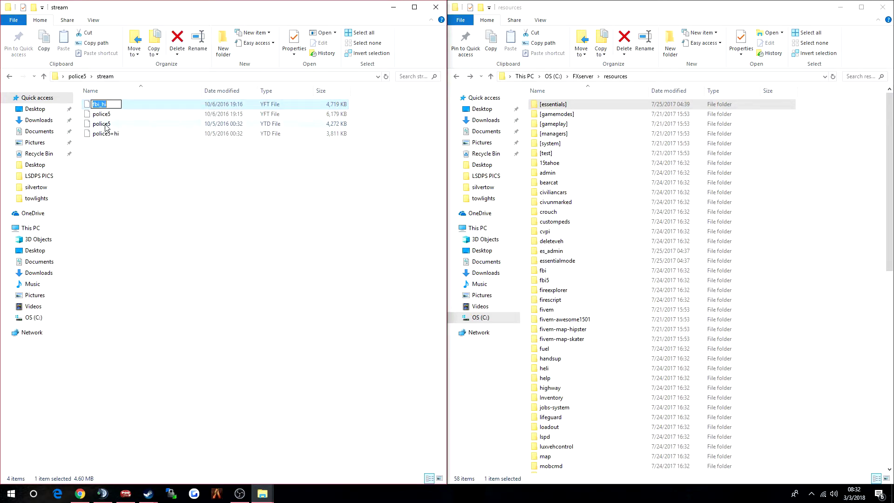
click(100, 106)
key(BackSpace)
key(BackSpace)
key(BackSpace)
text(police5)
key(Return)
click(161, 208)
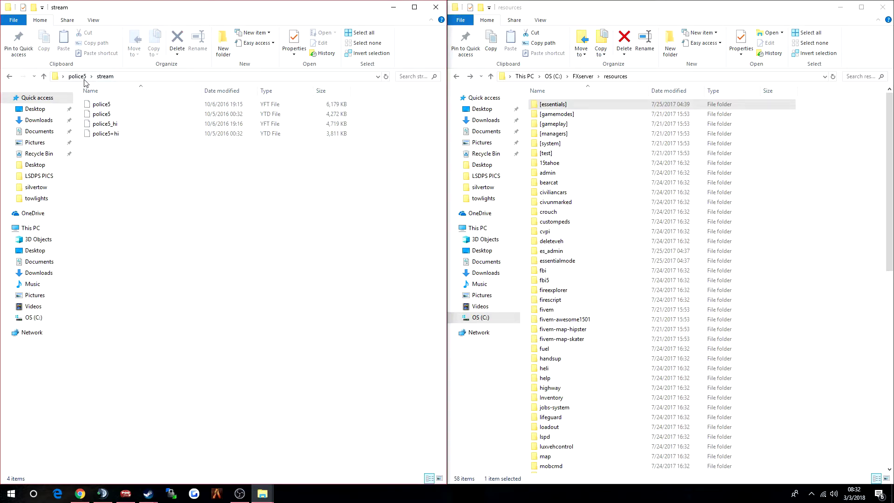
click(77, 75)
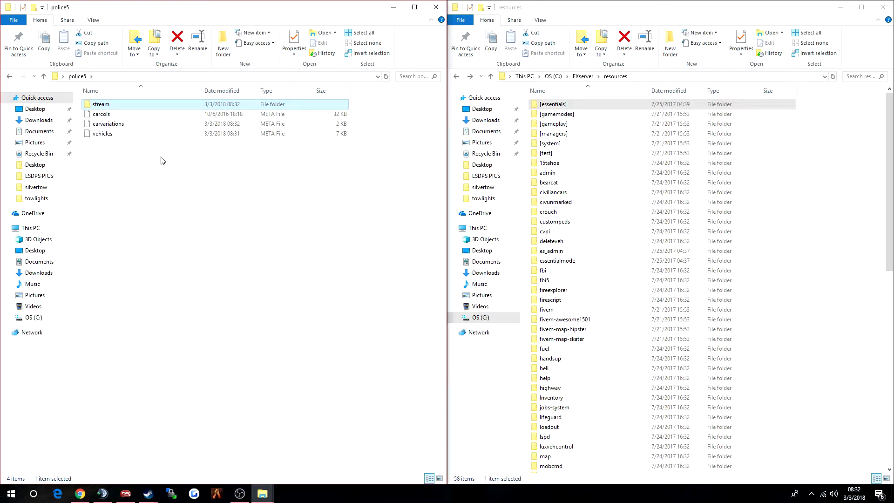
Rearrange the Explorer windows, moving the police5 window to the top-left of the screen
drag(258, 7, 399, 43)
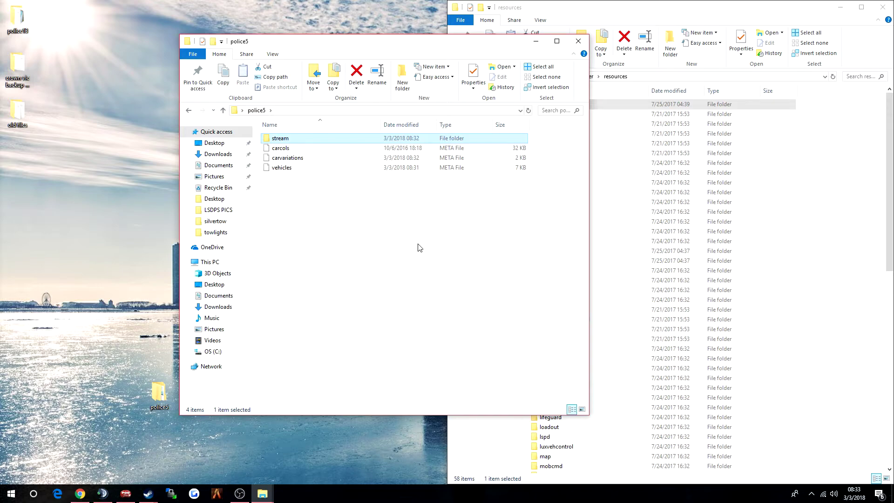
drag(385, 46, 522, 41)
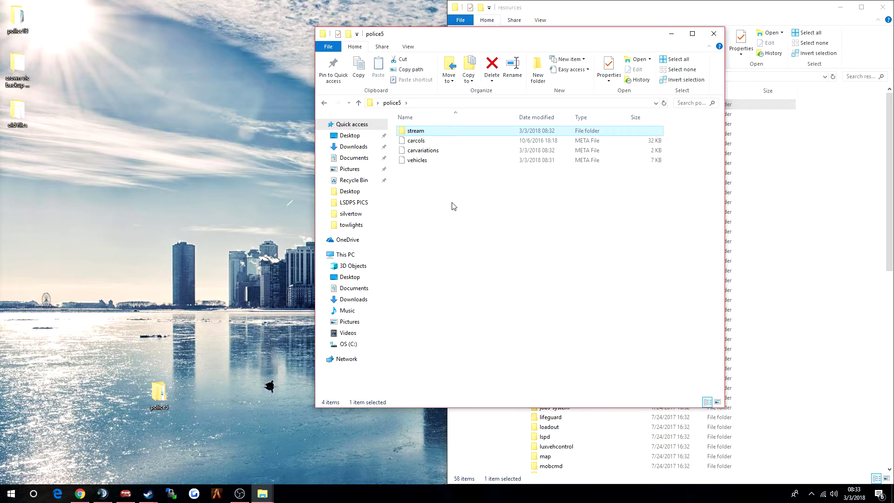
right_click(423, 188)
click(275, 111)
double_click(19, 29)
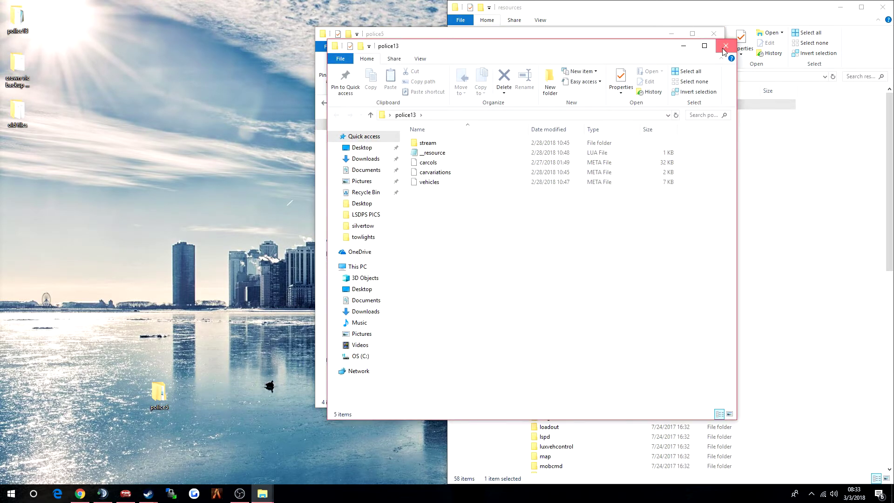
click(723, 48)
drag(574, 38, 296, 14)
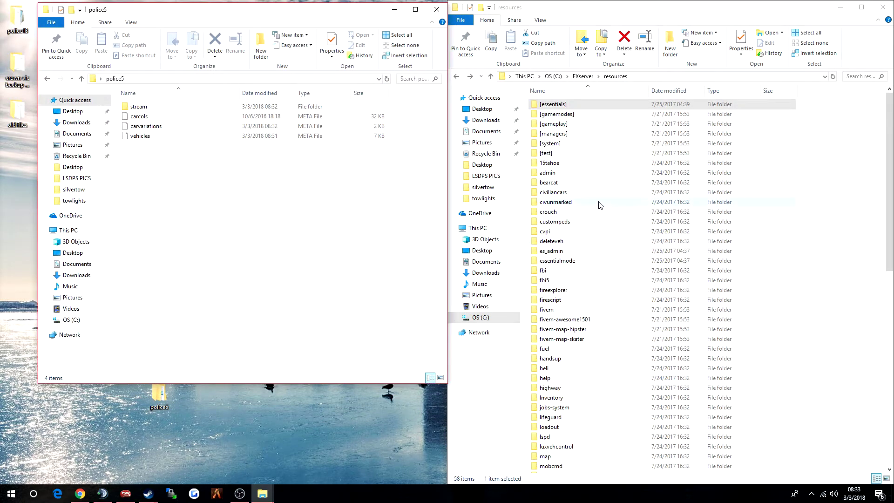
Copy the __resource file from the cvpi resource into the police5 folder
double_click(570, 232)
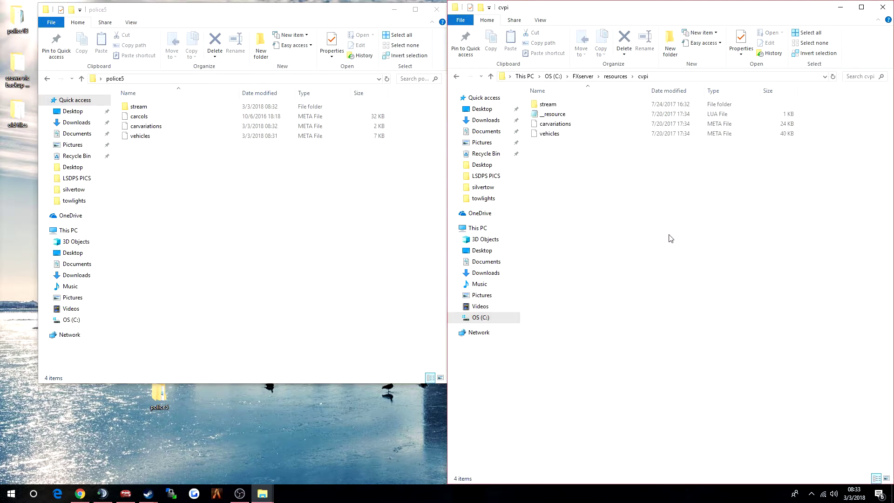
right_click(559, 115)
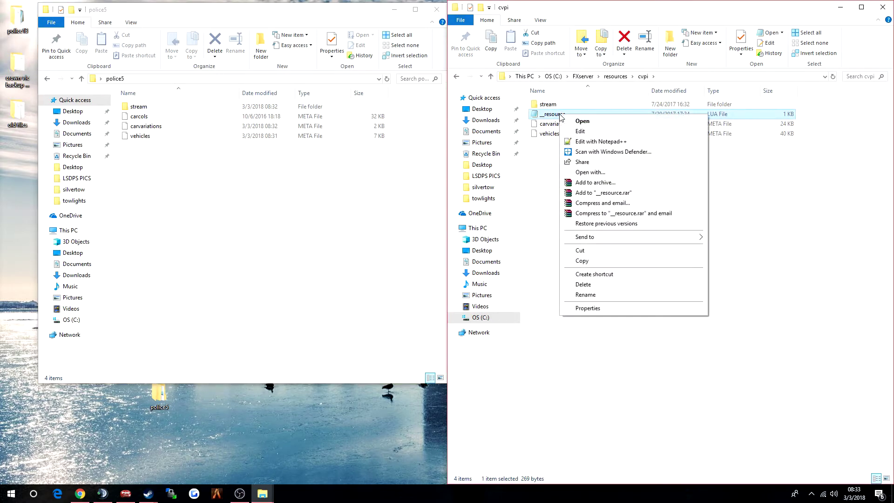
click(596, 261)
right_click(208, 185)
click(238, 248)
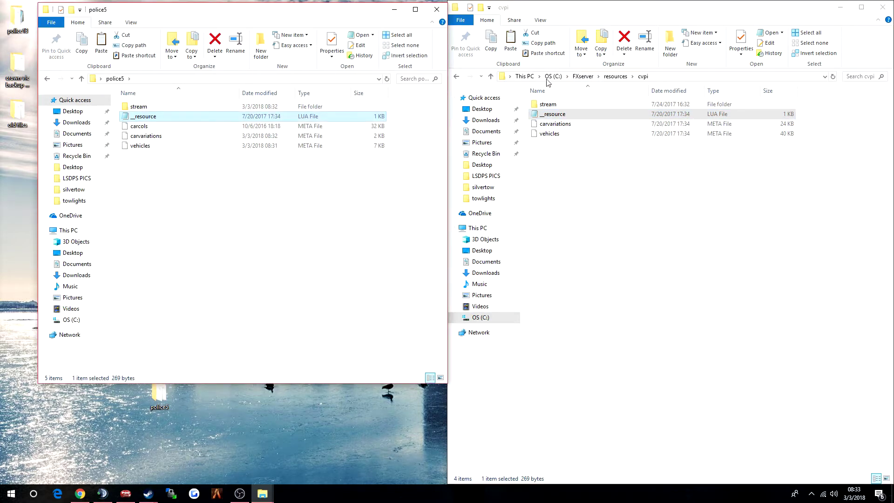
Return to FXserver's resources folder and open the fbi resource folder
click(613, 77)
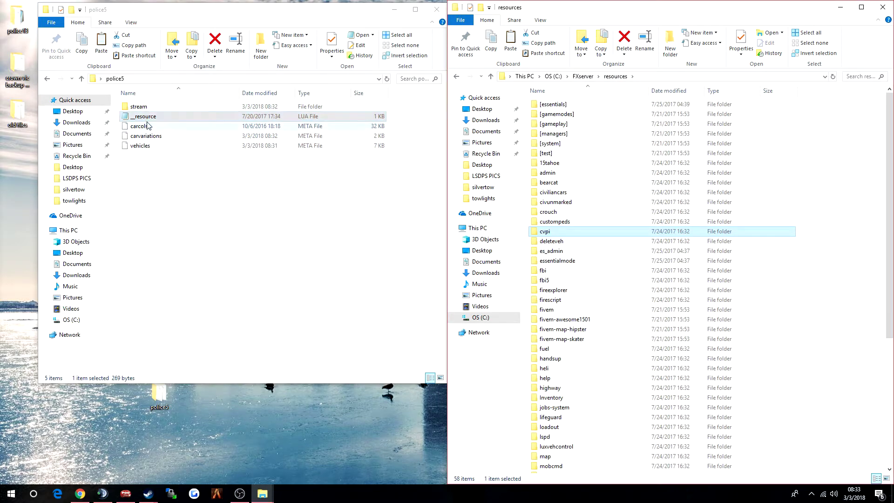
double_click(544, 270)
click(268, 199)
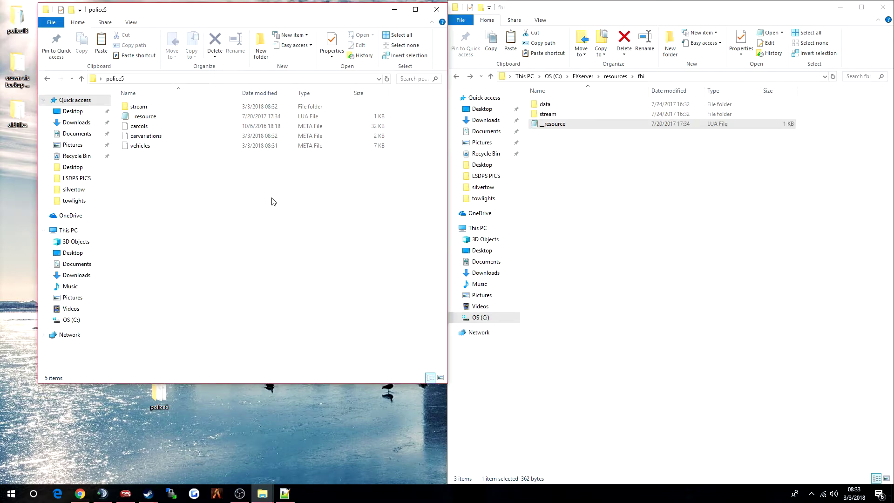
Open police5's __resource file in Notepad++ and reposition the editor window
right_click(136, 115)
click(179, 141)
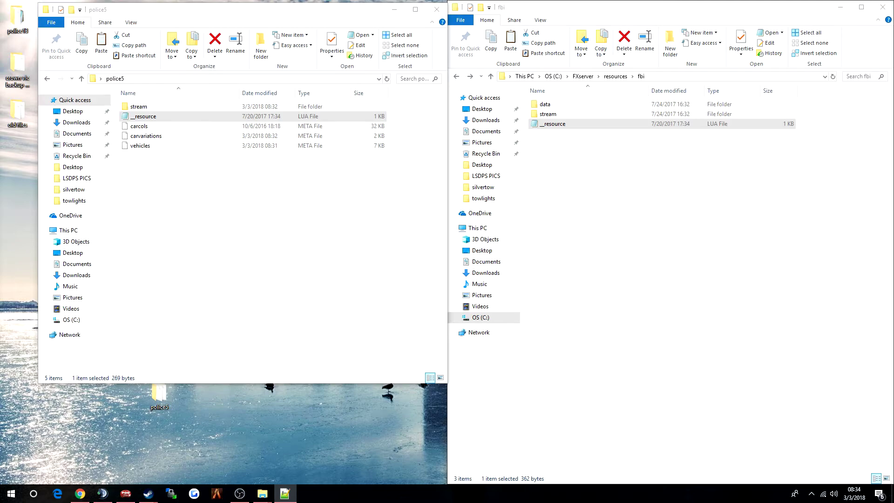
drag(605, 93, 572, 17)
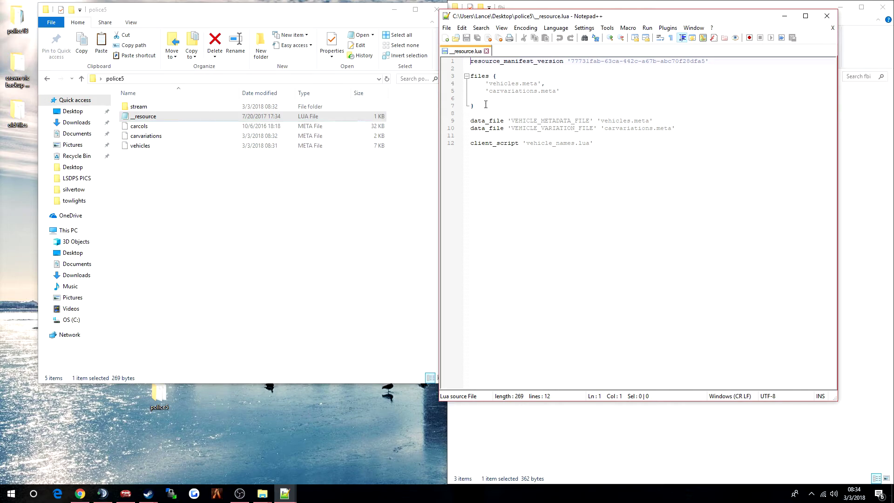
Add 'carcols.meta' to the files list and begin a new line after the data_file entries
click(561, 91)
text(,)
key(Return)
text('carcols.)
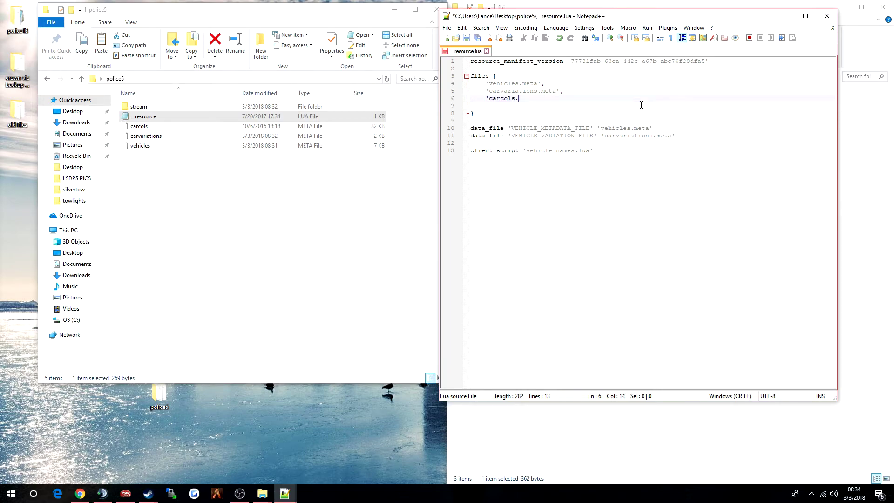
text(meta')
key(Down)
click(545, 99)
click(679, 136)
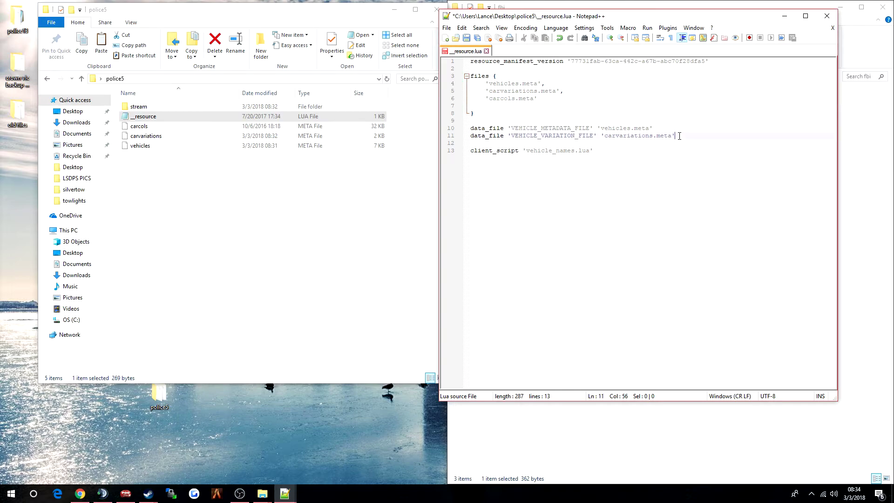
key(Return)
Add the line data_file 'CARCOLS_FILE' 'carcols.meta' to the manifest
text(d)
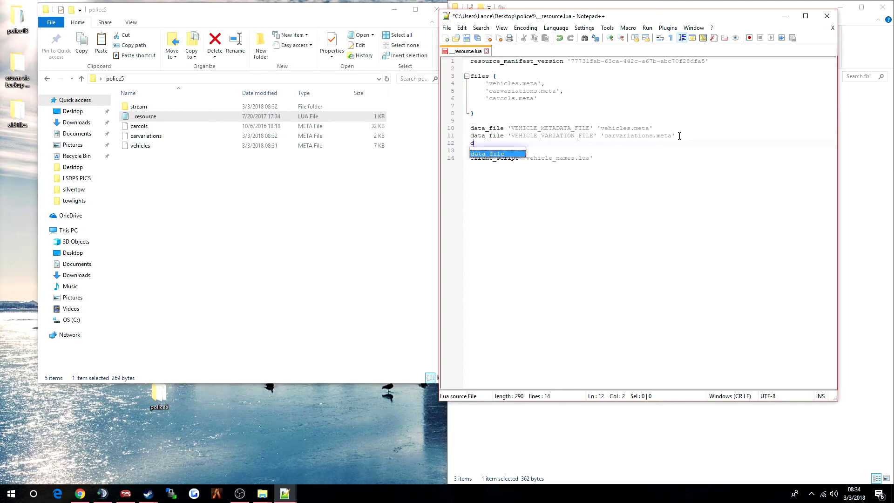
text(ata_file)
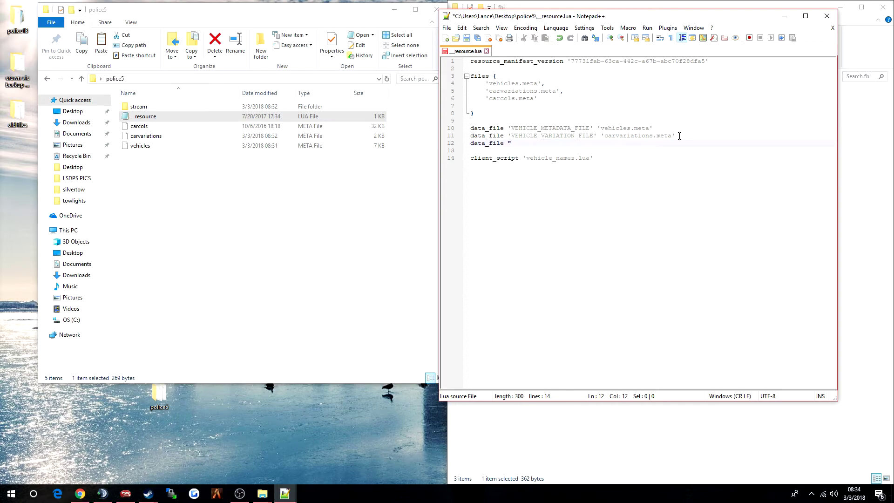
key(BackSpace)
text('CARCOLS_FILE' 'CARCOLS)
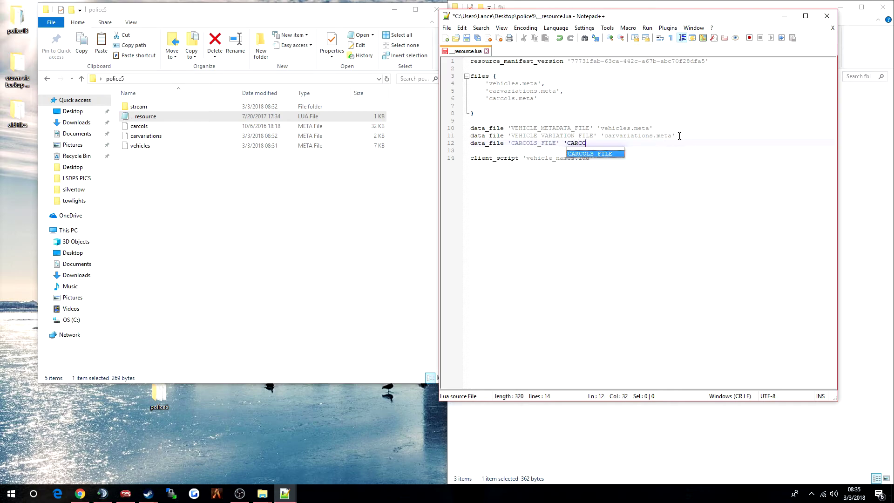
key(BackSpace)
key(BackSpace)
key(BackSpace)
key(BackSpace)
key(BackSpace)
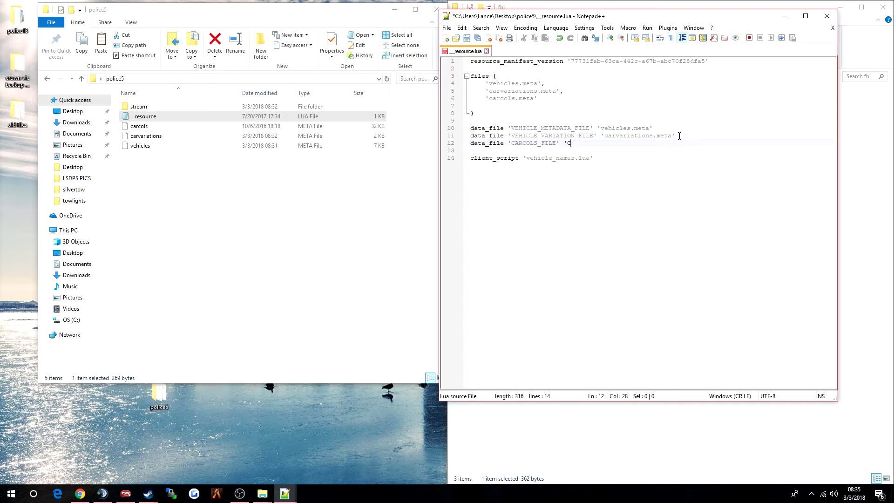
text(carcols.meta')
Delete the client_script line and save __resource.lua
drag(589, 161, 468, 159)
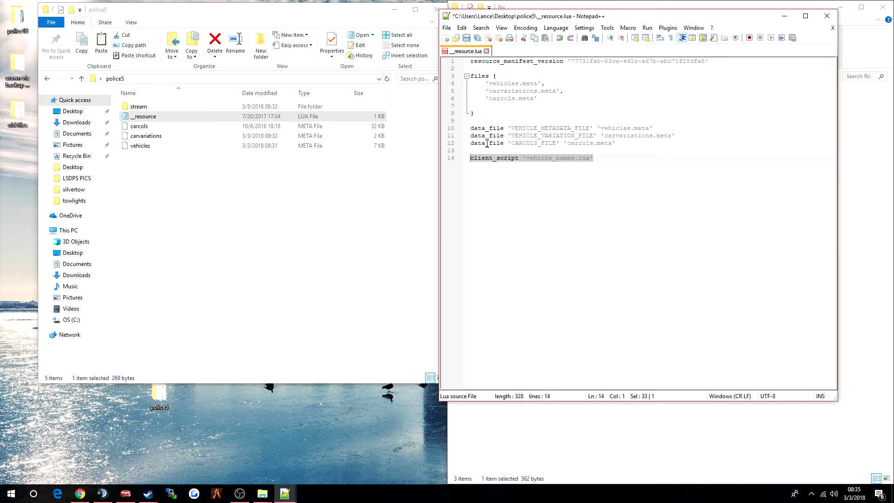
key(BackSpace)
key(BackSpace)
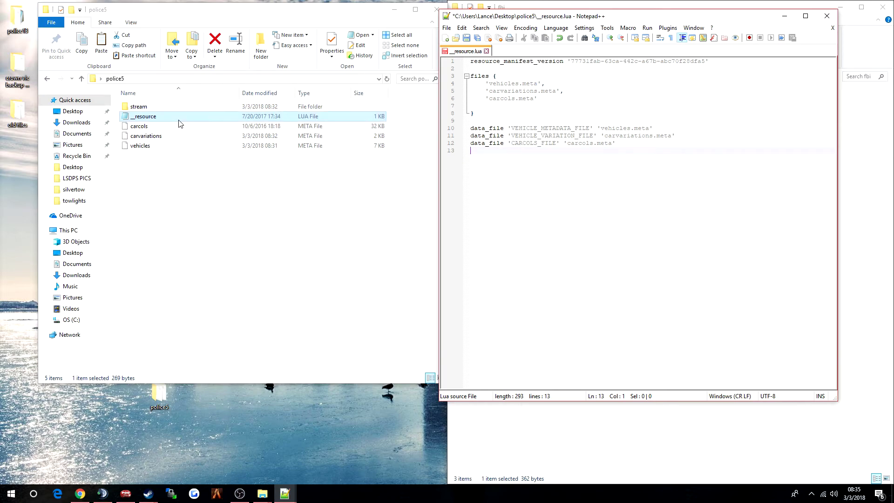
click(466, 39)
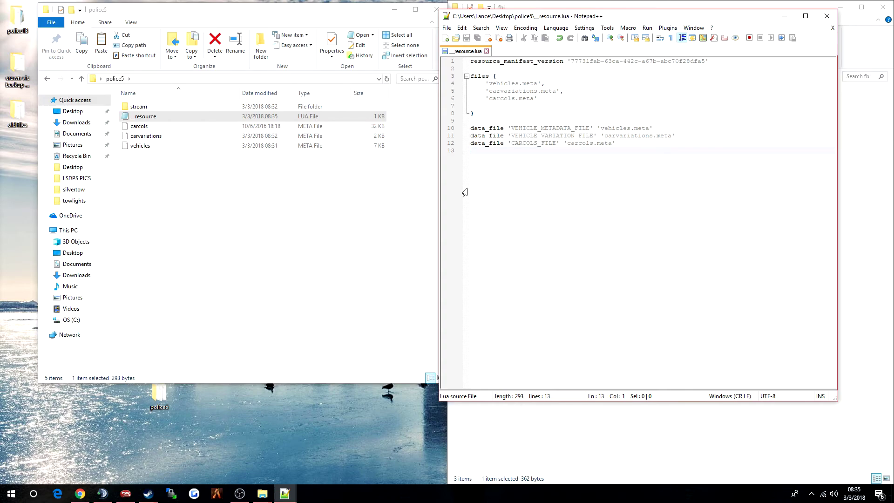
Close the manifest editor and the police5 folder window
drag(581, 226, 470, 68)
click(616, 225)
click(822, 18)
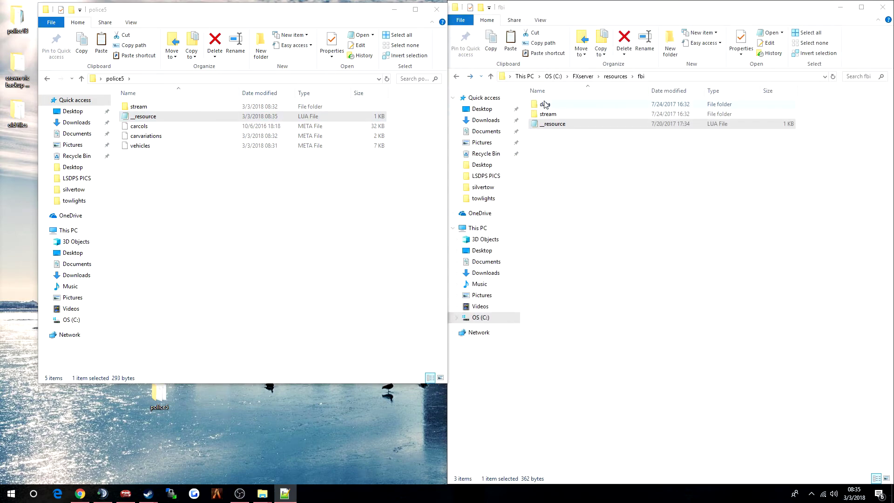
click(606, 77)
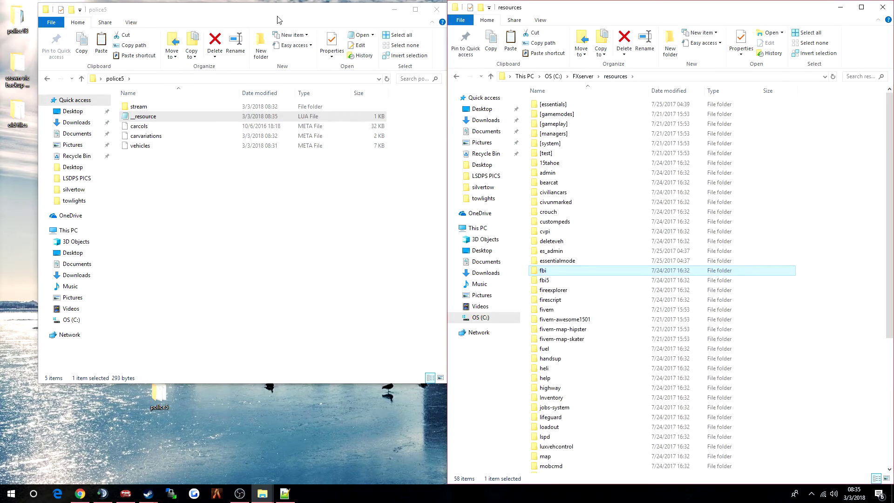
click(436, 9)
Drag the police5 desktop folder into C:\FXserver\resources, check its contents, and return to FXserver
drag(148, 395, 279, 162)
click(583, 76)
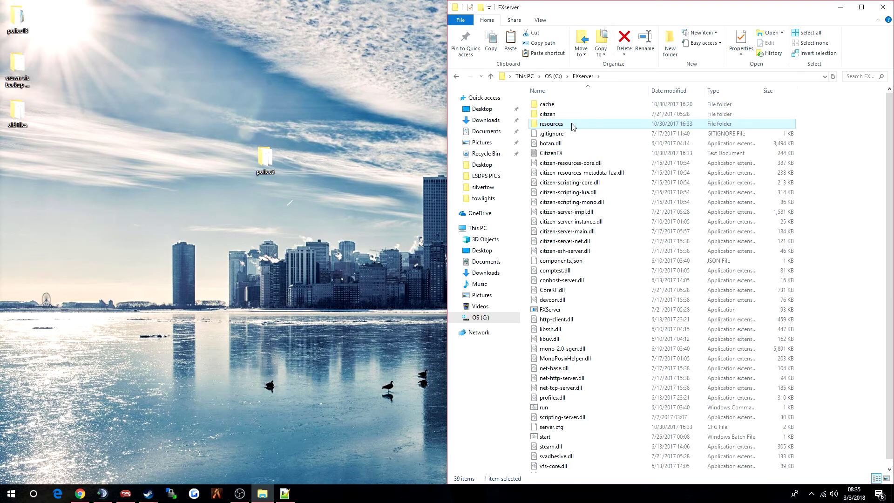
double_click(552, 125)
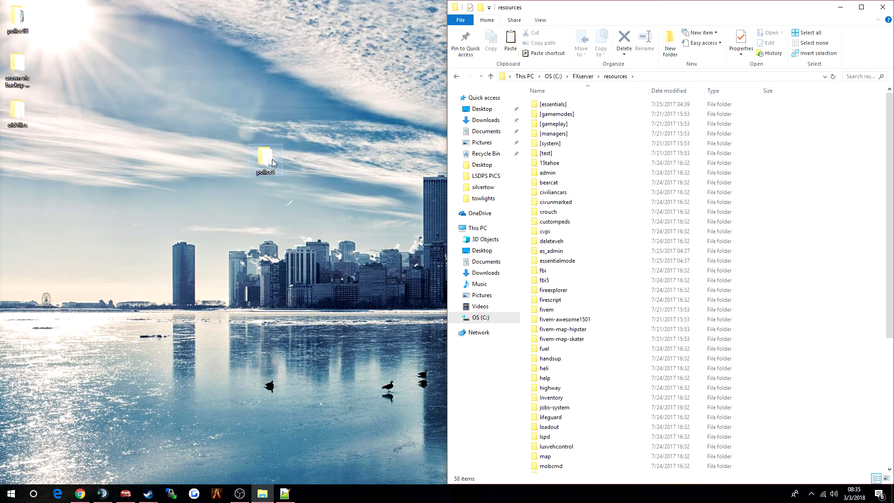
drag(263, 157, 841, 215)
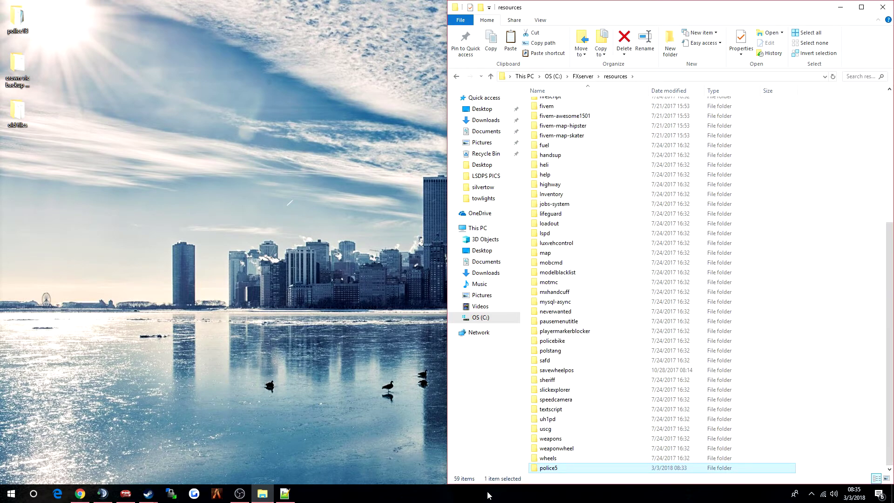
double_click(548, 468)
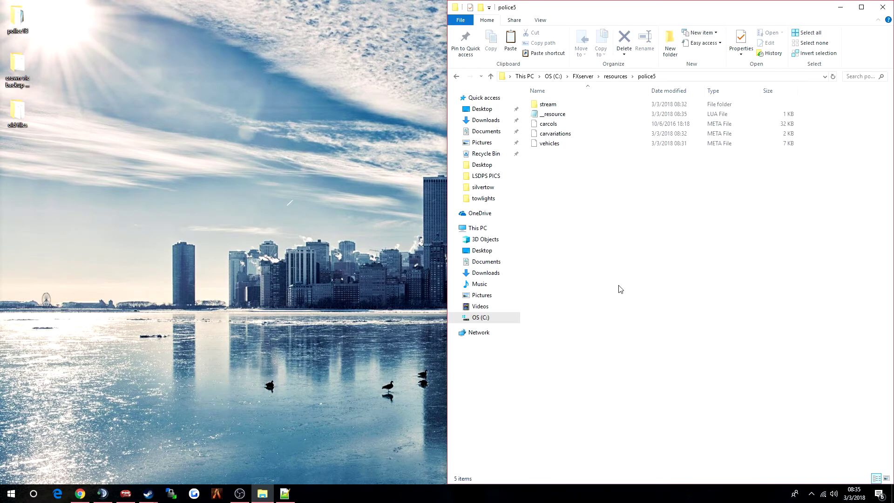
click(614, 77)
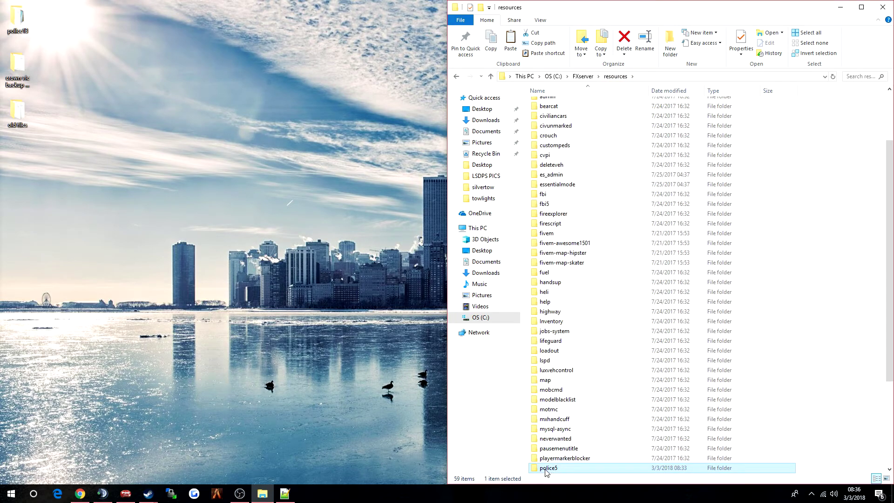
click(582, 77)
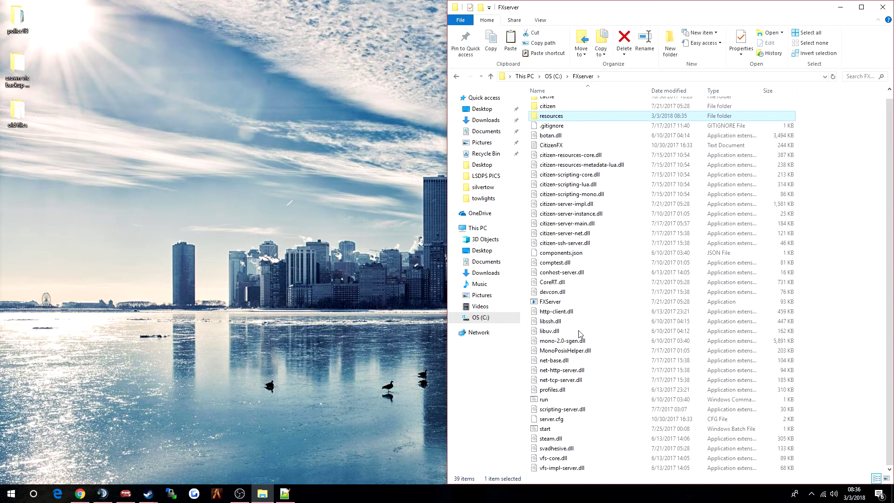
Add 'start police5' below 'start essentialmode' in server.cfg, save it, and close Notepad++
right_click(558, 420)
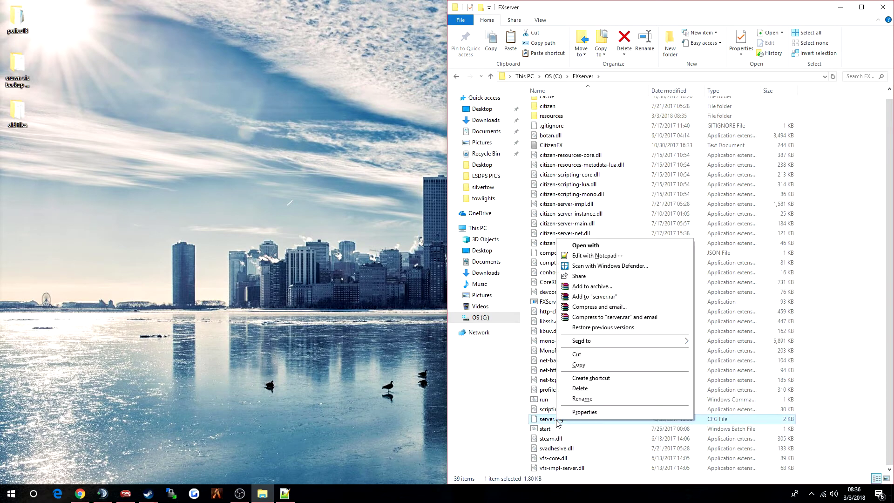
click(588, 257)
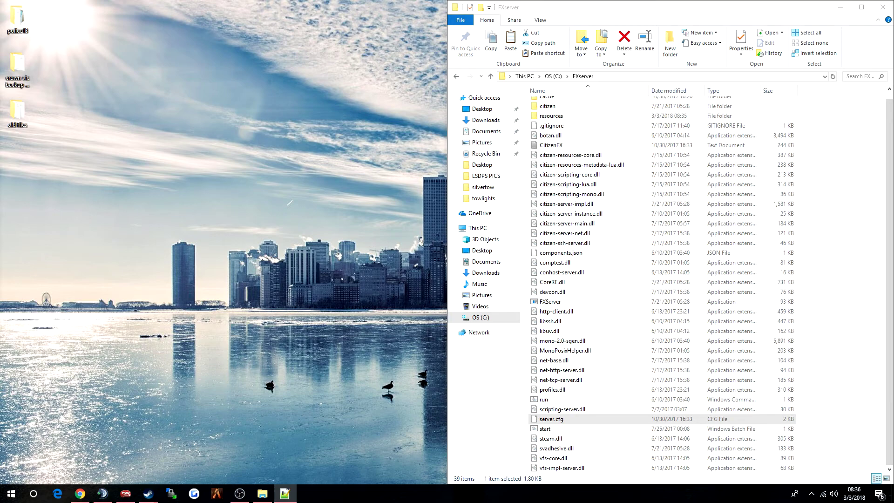
scroll(172, 263, down, 11)
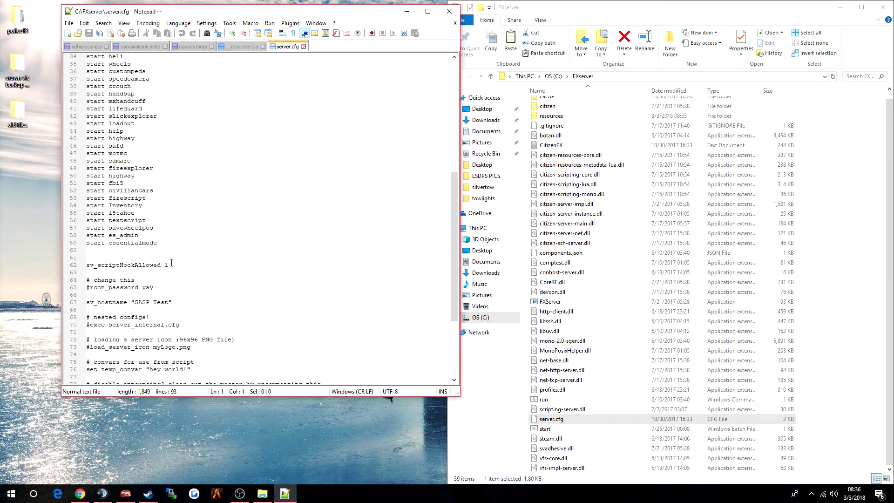
click(175, 242)
key(Return)
text(start police5)
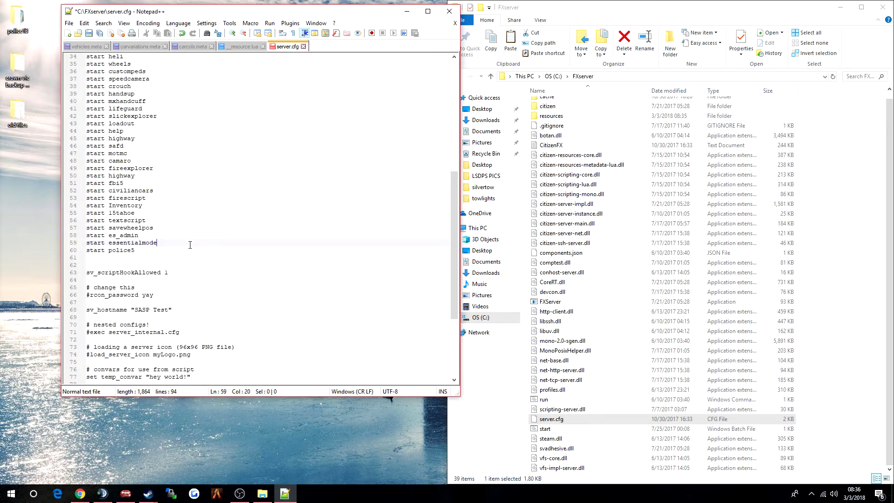
click(89, 35)
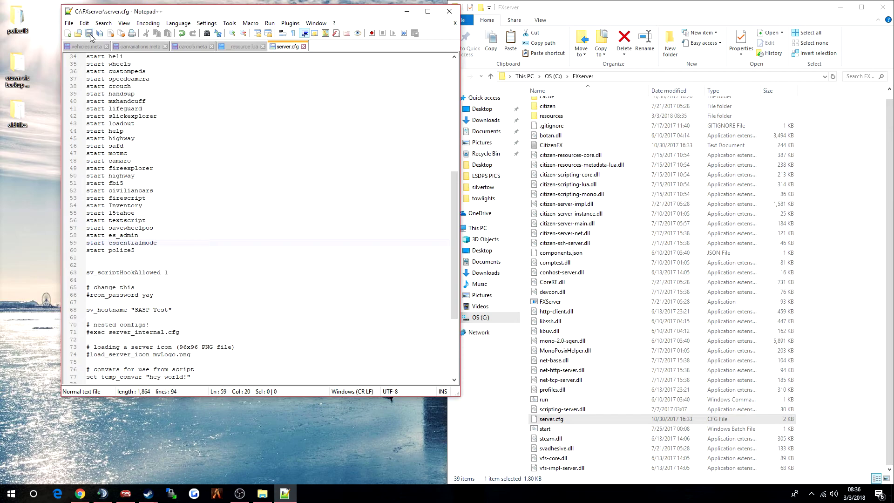
click(449, 11)
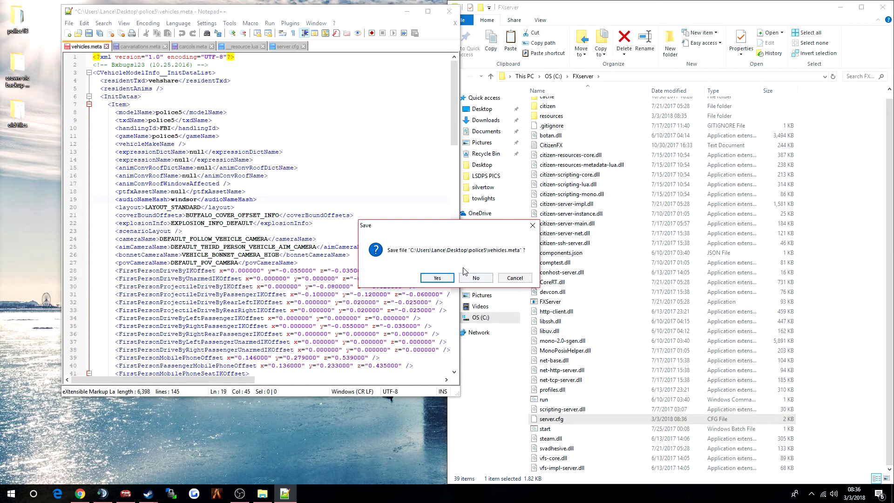
Decline saving vehicles.meta and carvariations.meta so Notepad++ closes
click(473, 278)
click(473, 278)
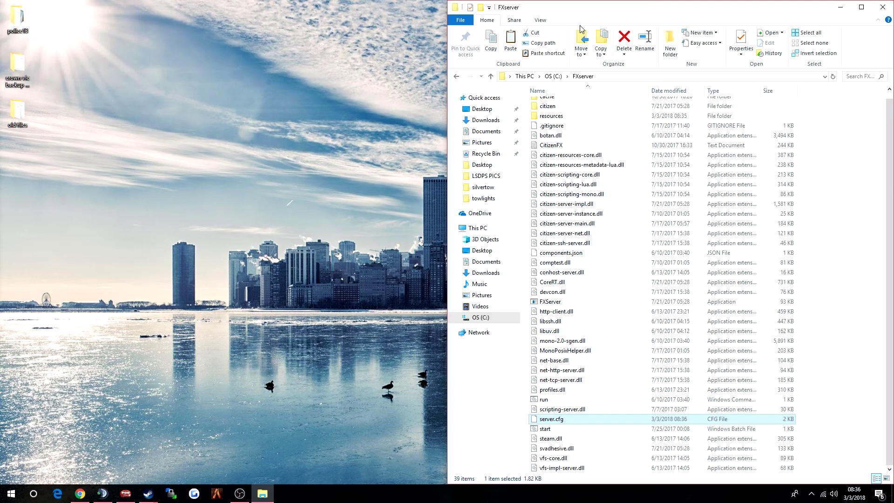
scroll(661, 238, up, 1)
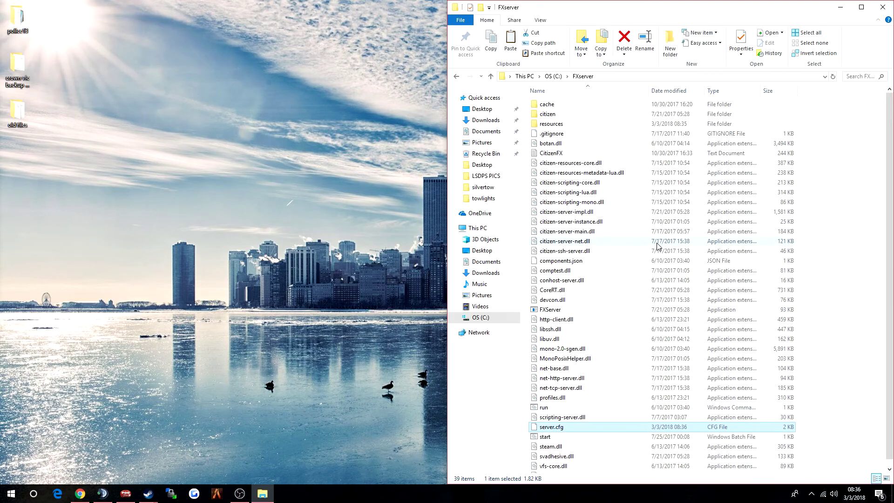